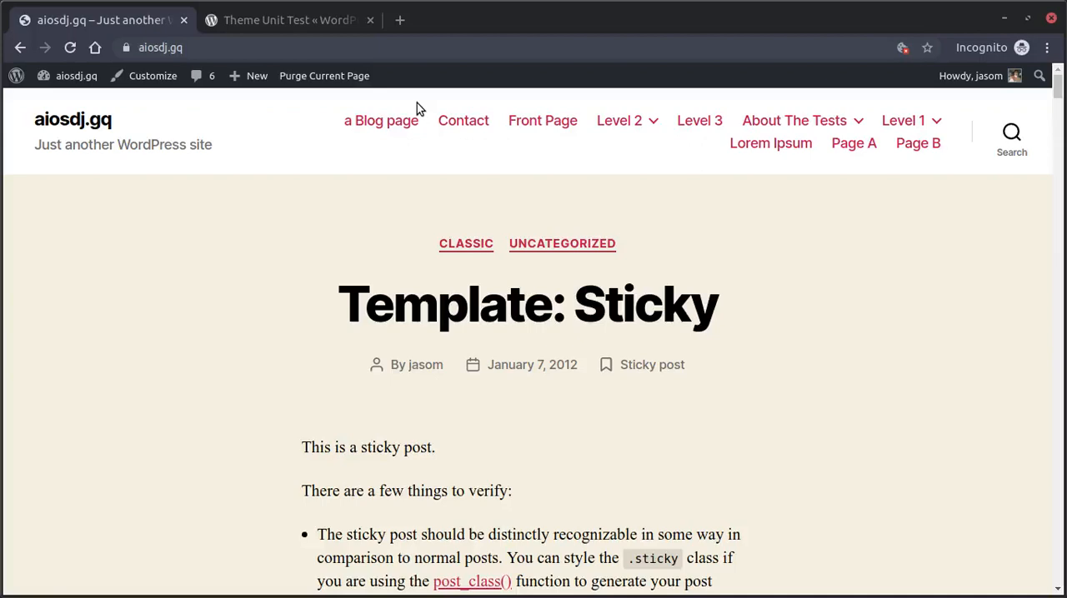
Glance at the Theme Unit Test page, then go to Themes and browse themes to add.
click(317, 20)
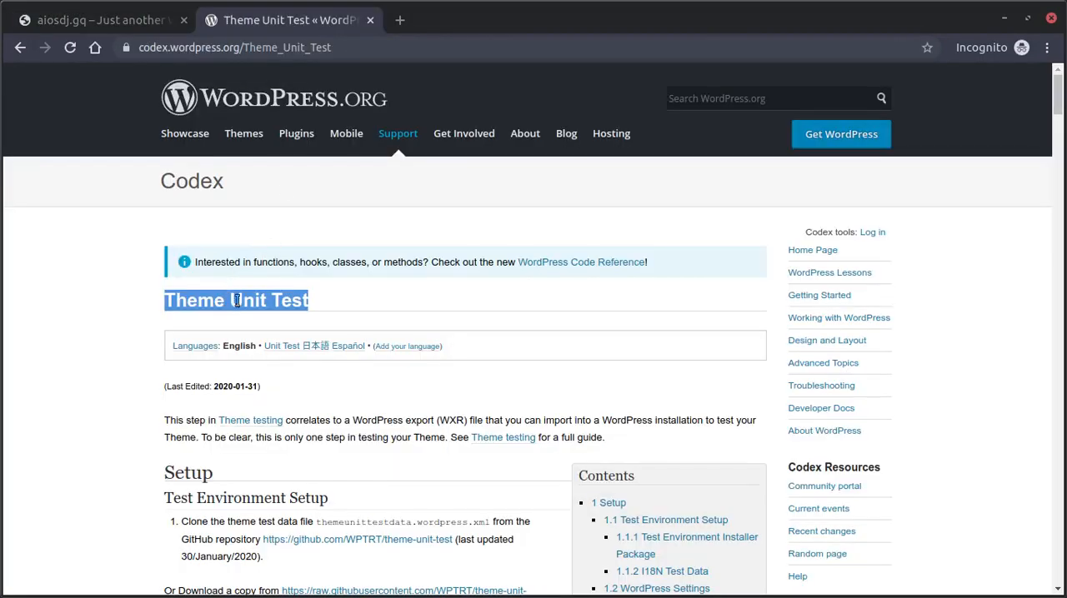
click(50, 20)
mouse_move(75, 76)
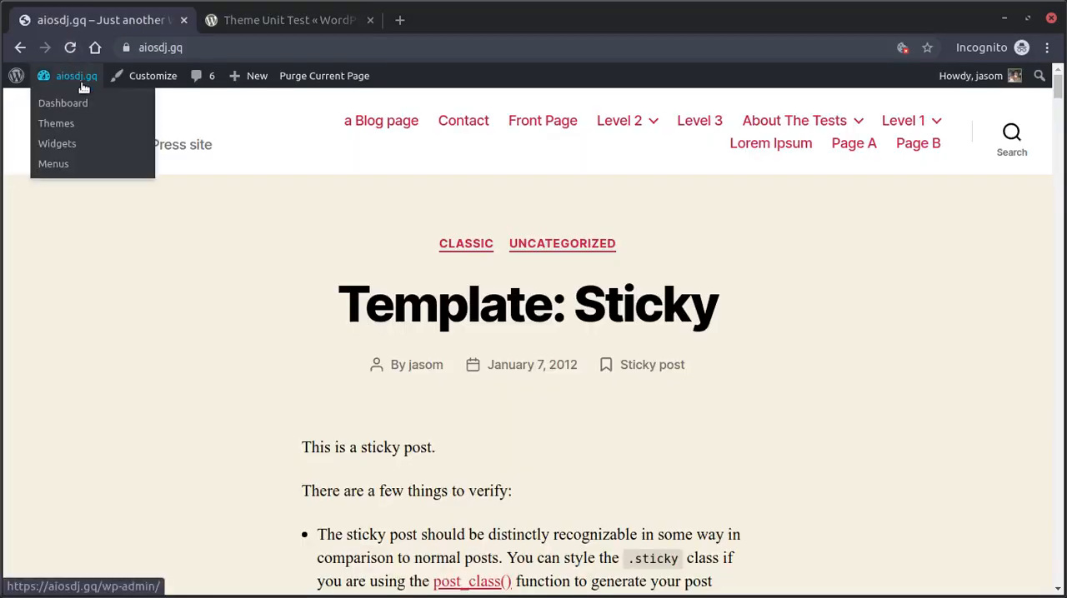
click(56, 122)
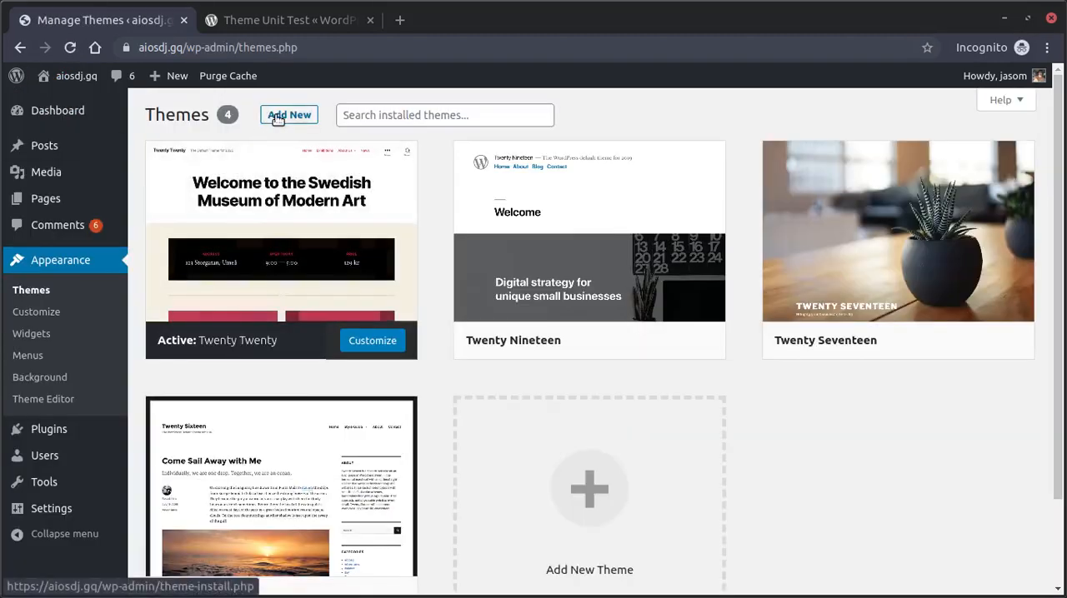
click(289, 114)
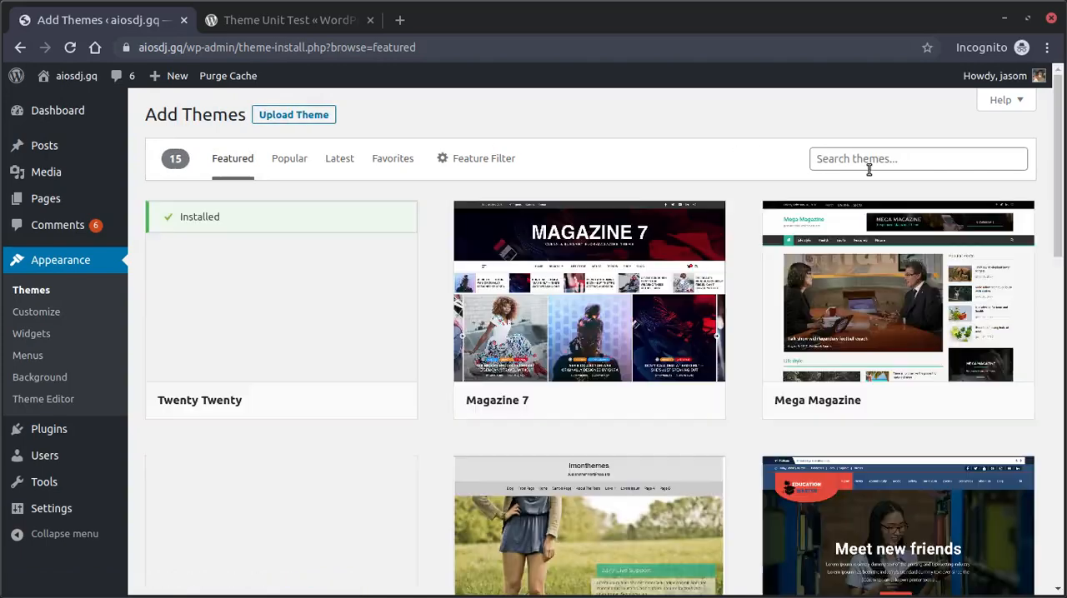
Search for 'digital nomad', install the Digital Nomad theme and activate it.
click(868, 158)
text(digital nomad)
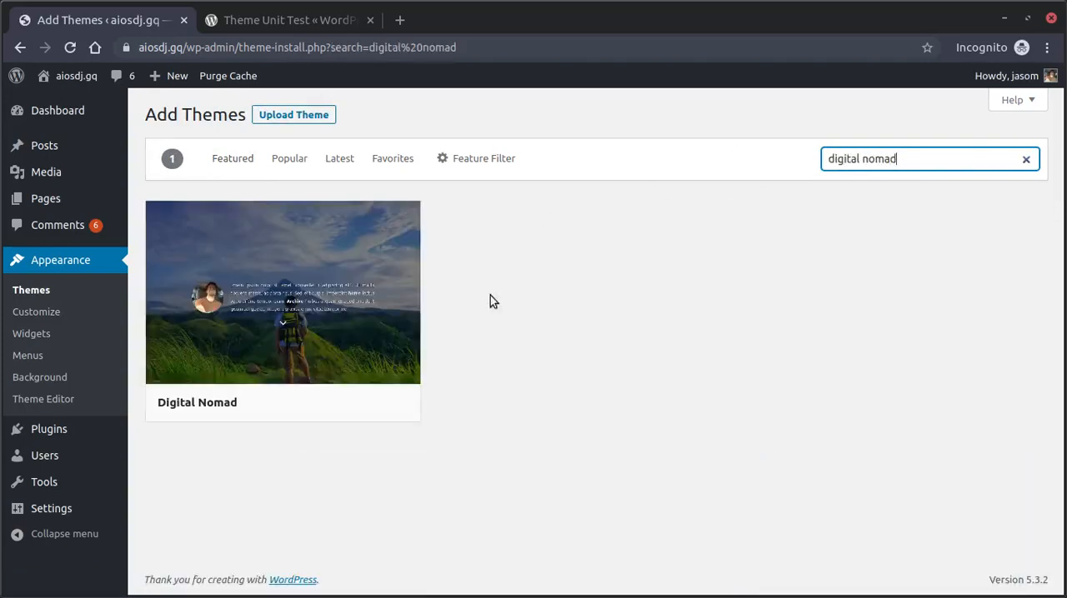
click(304, 402)
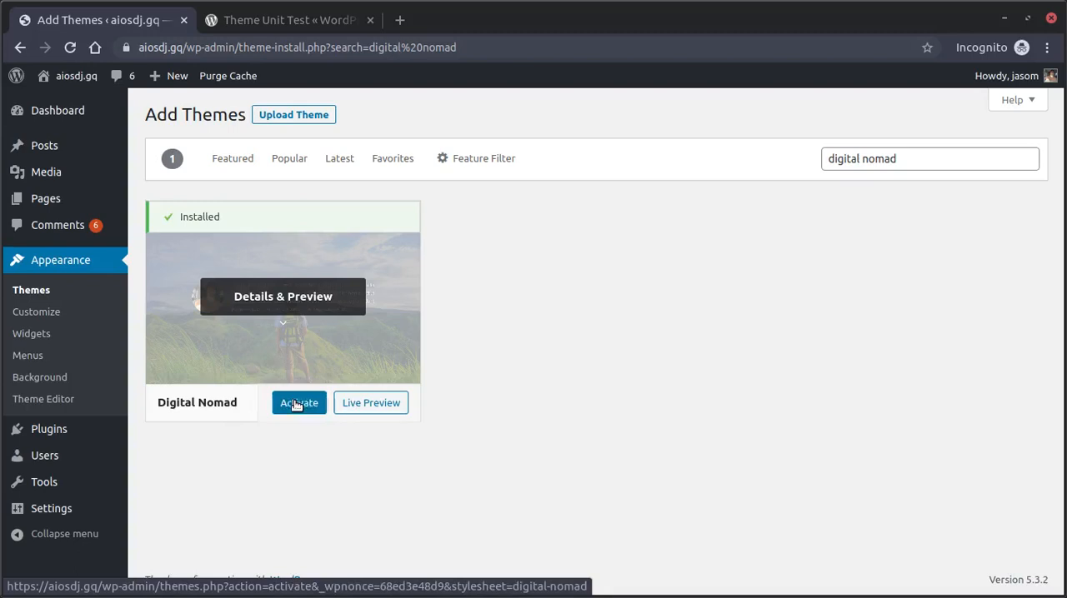
click(296, 403)
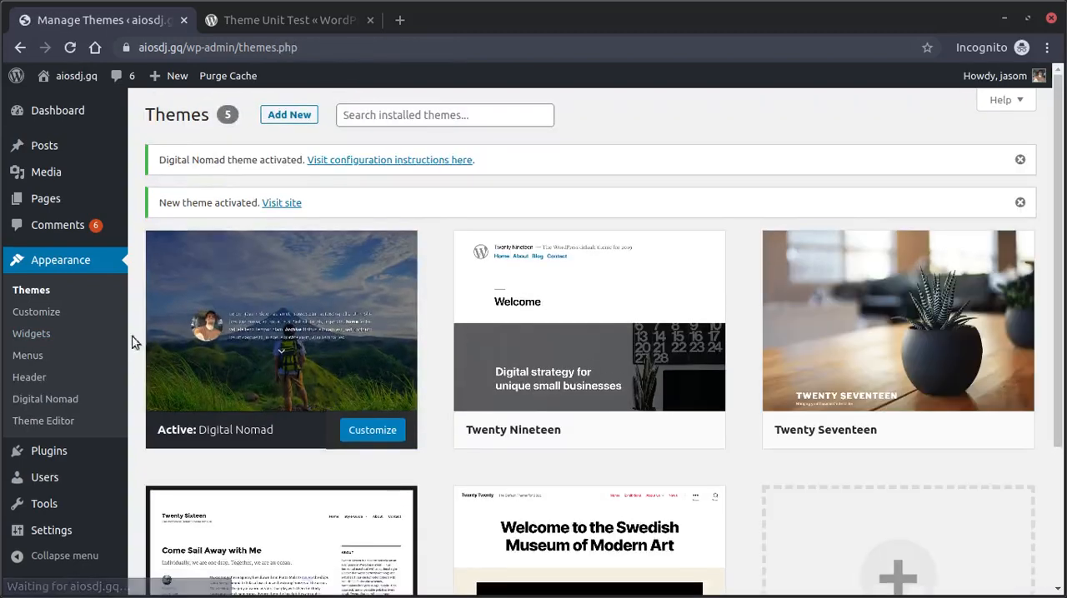
From the Digital Nomad configuration instructions, select the Lorem ipsum sample header HTML paragraph.
click(338, 164)
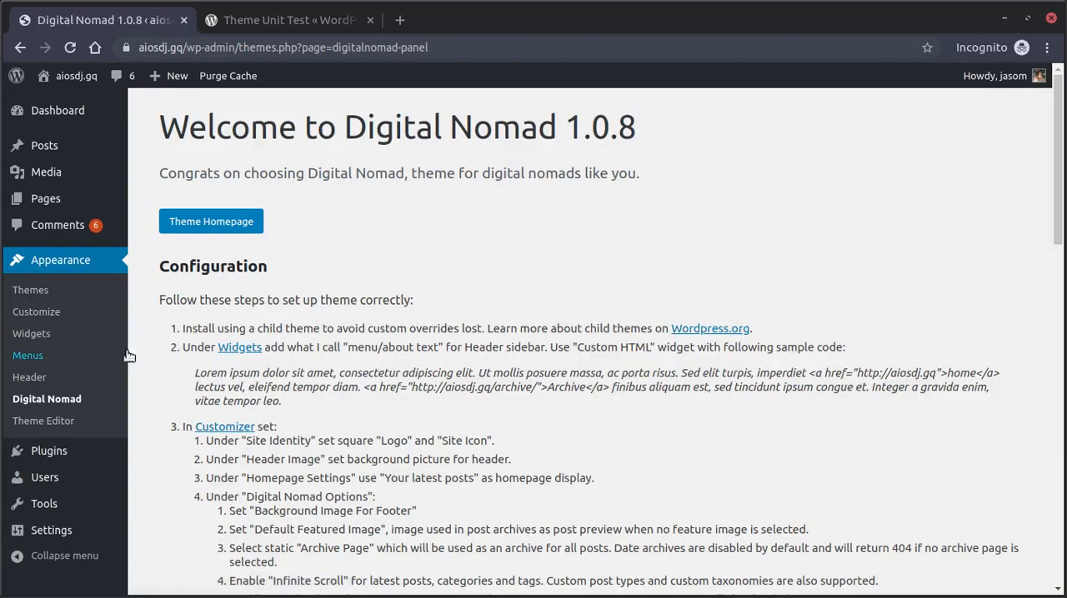
drag(183, 328, 632, 330)
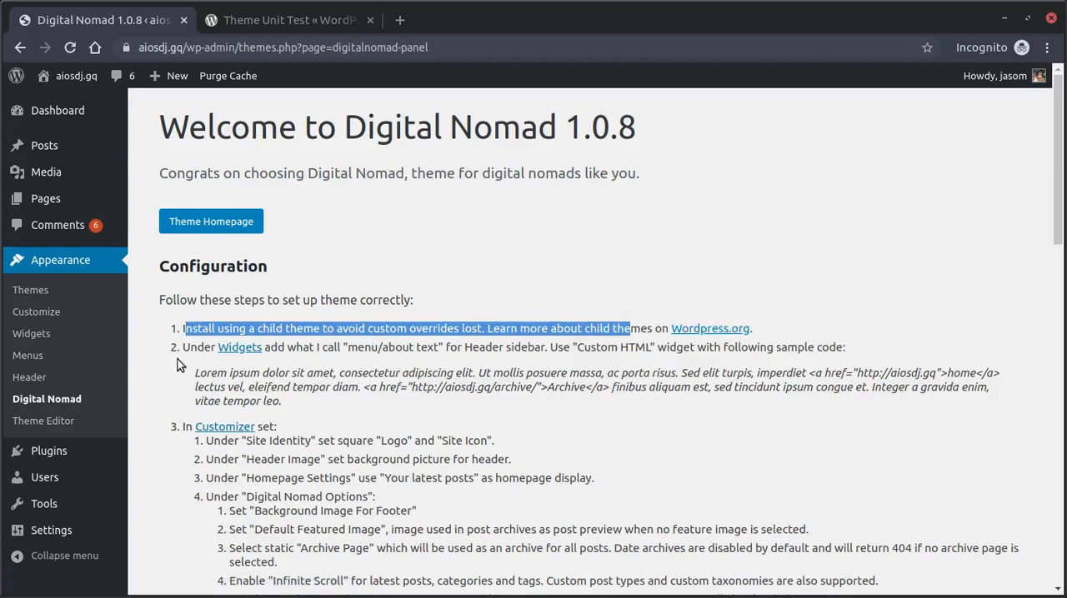
drag(282, 403, 192, 375)
key(ctrl+c)
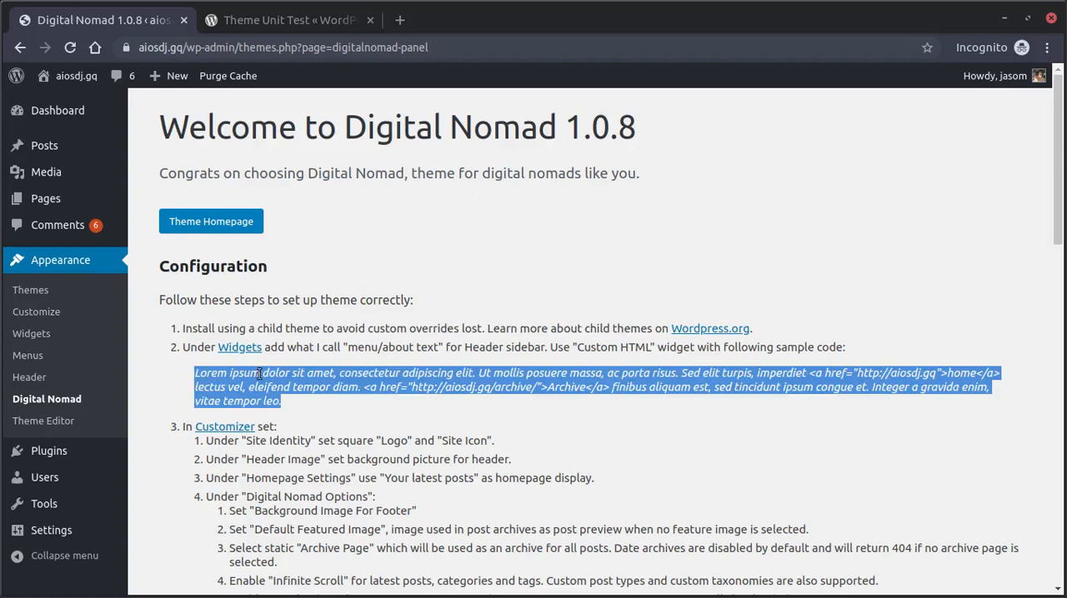
Add a Custom HTML widget to the Header text area and paste the sample HTML into it.
click(240, 348)
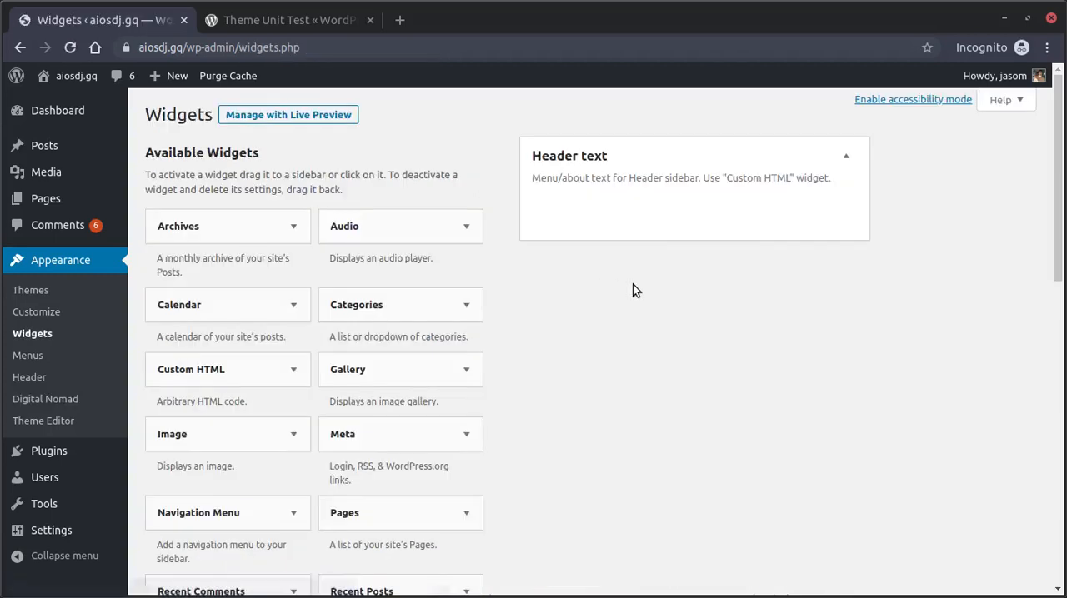
click(265, 373)
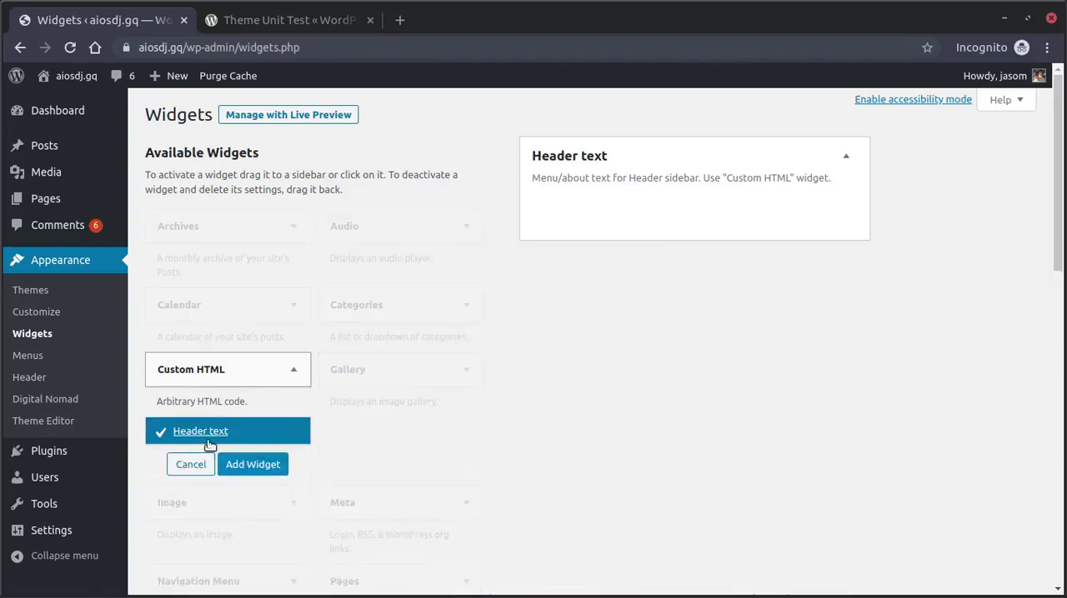
click(249, 468)
click(588, 315)
key(ctrl+v)
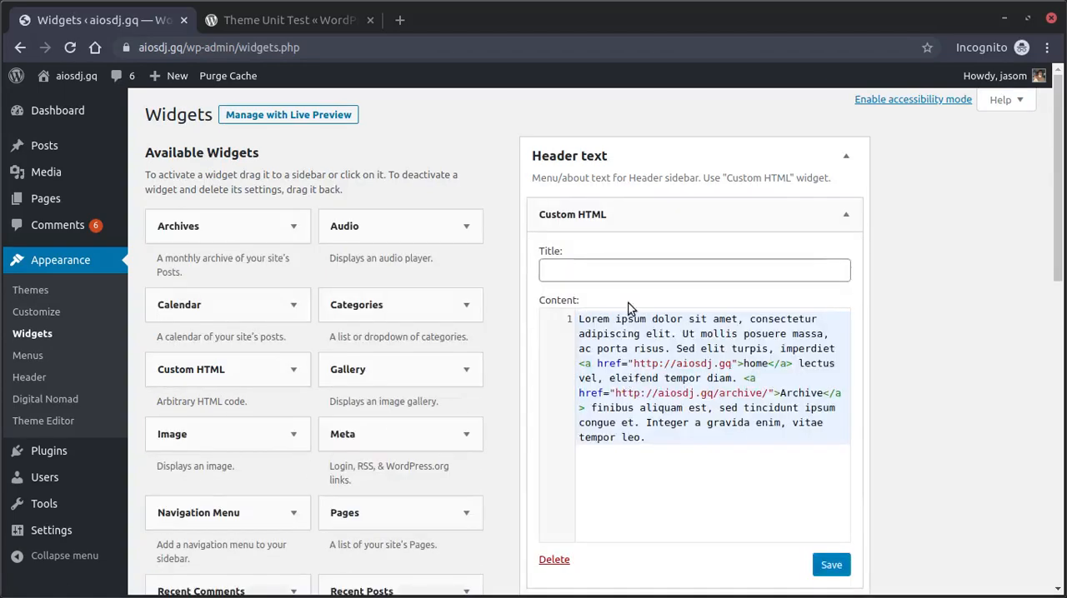
Reuse the home link markup to turn 'mollis' into a /contact/ link and start the widget title.
drag(792, 364, 571, 369)
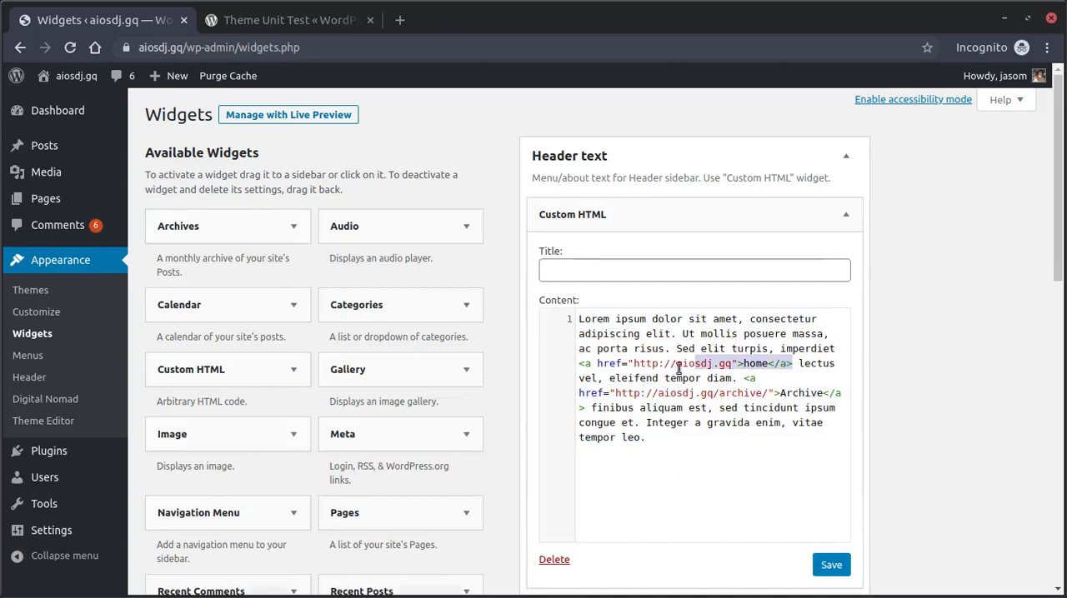
key(ctrl+c)
double_click(714, 333)
key(ctrl+v)
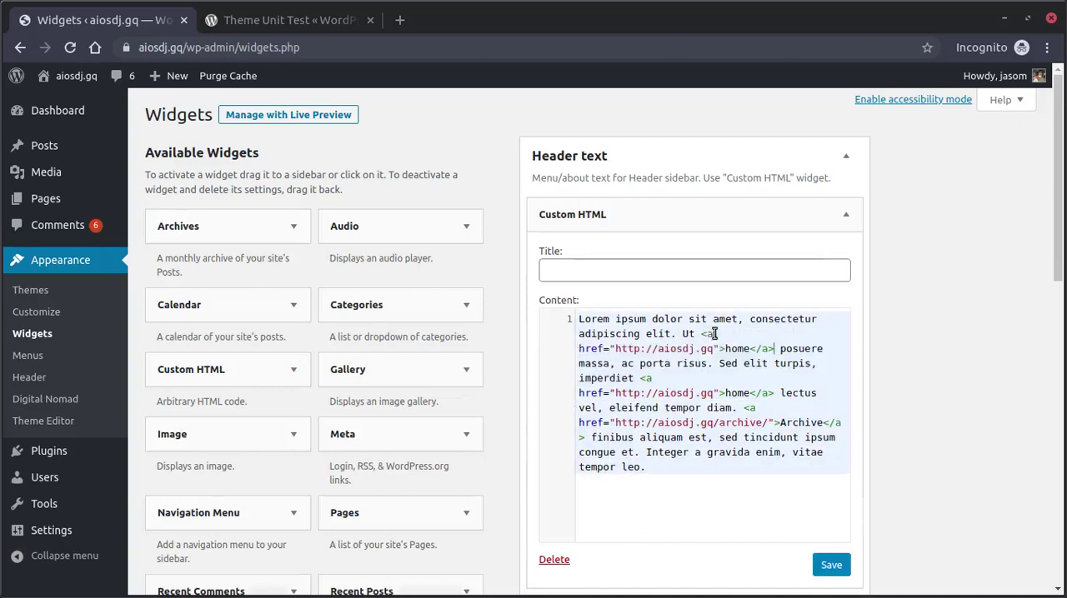
double_click(733, 349)
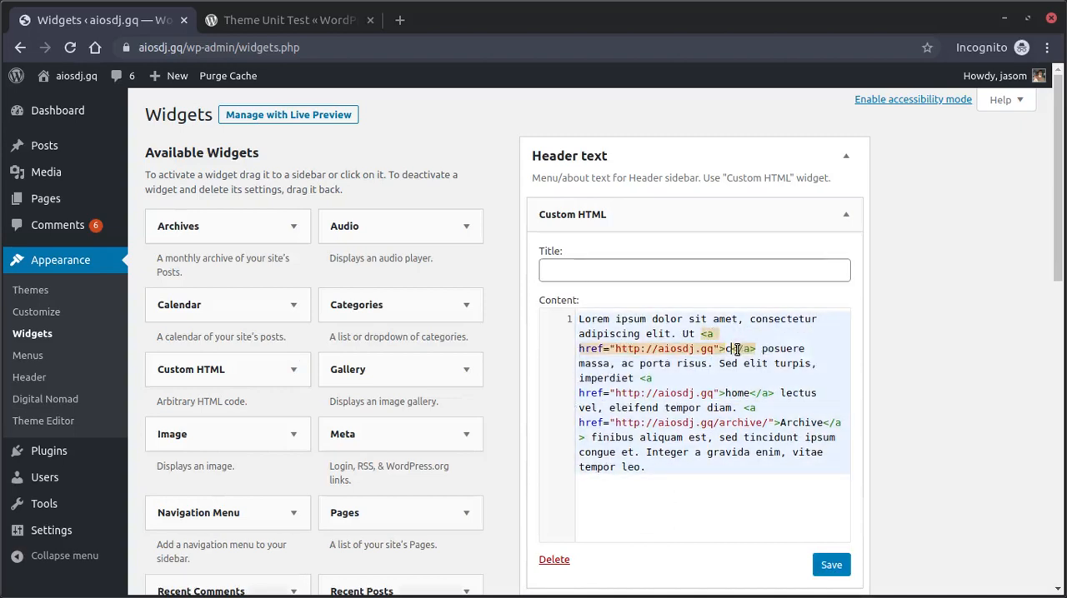
text(contact)
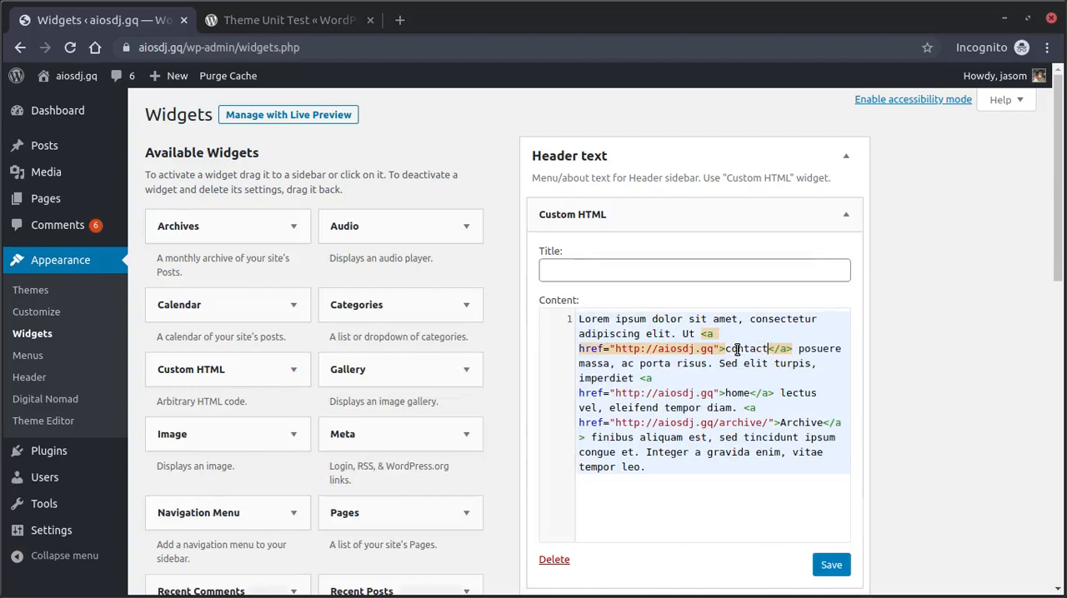
text(/w)
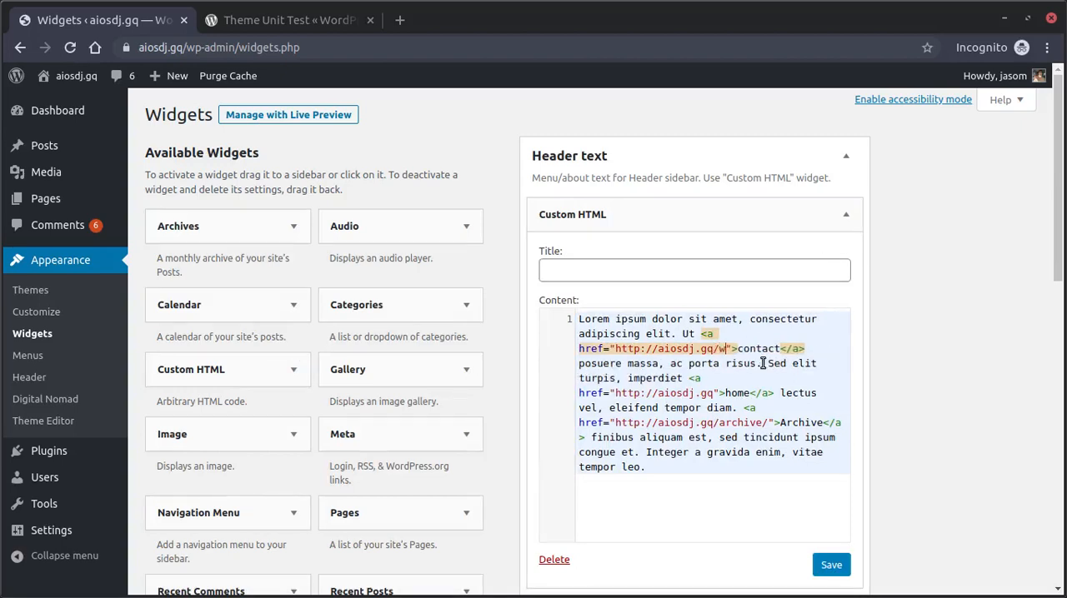
key(BackSpace)
text(contact)
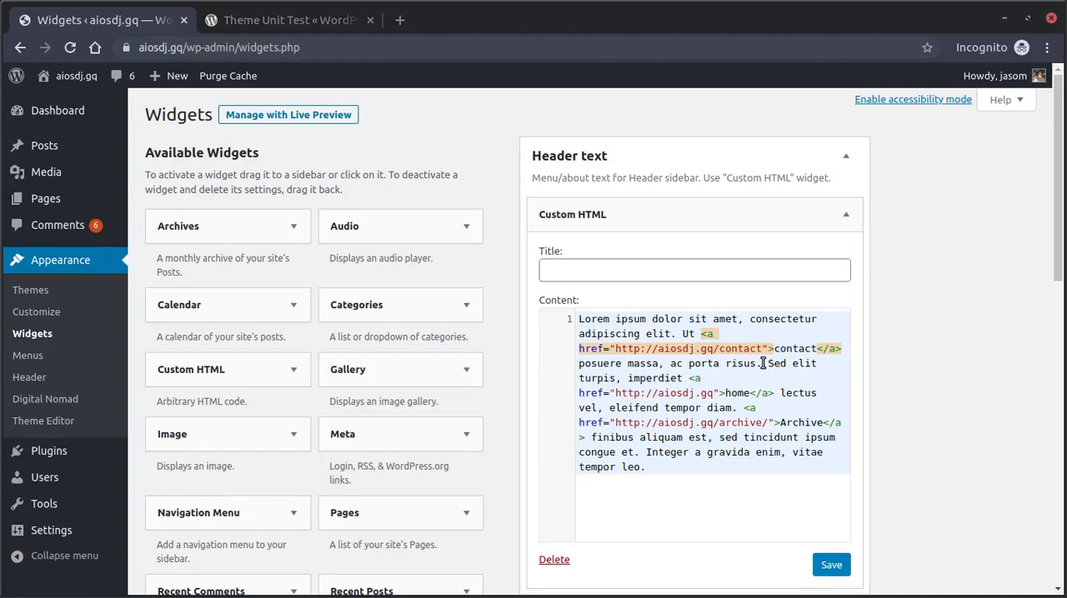
text(/)
click(646, 266)
text(a)
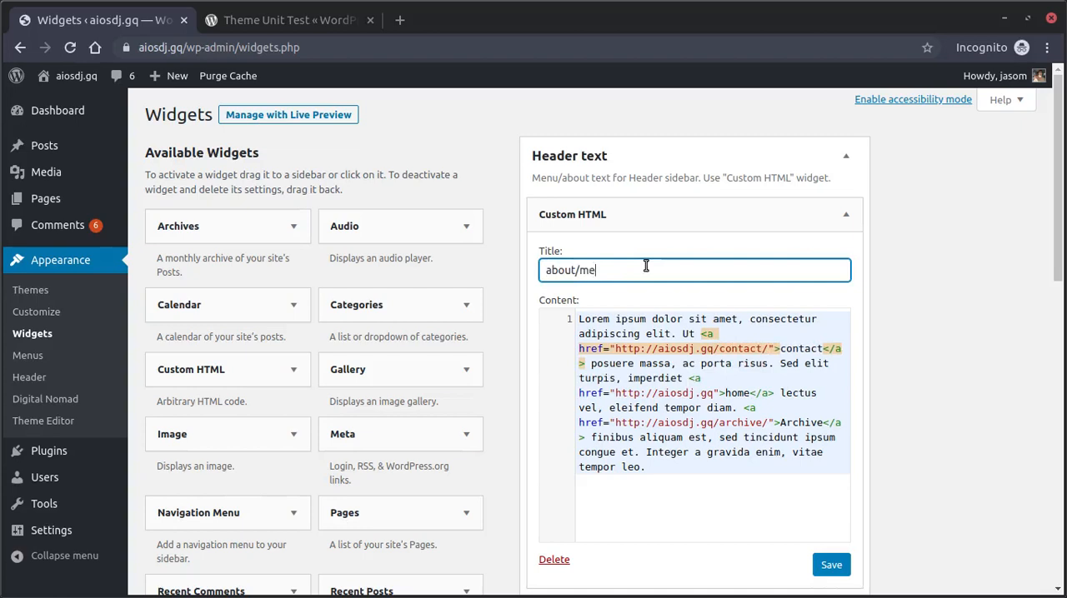
Save the header widget and publish a new empty page titled Archive.
click(831, 565)
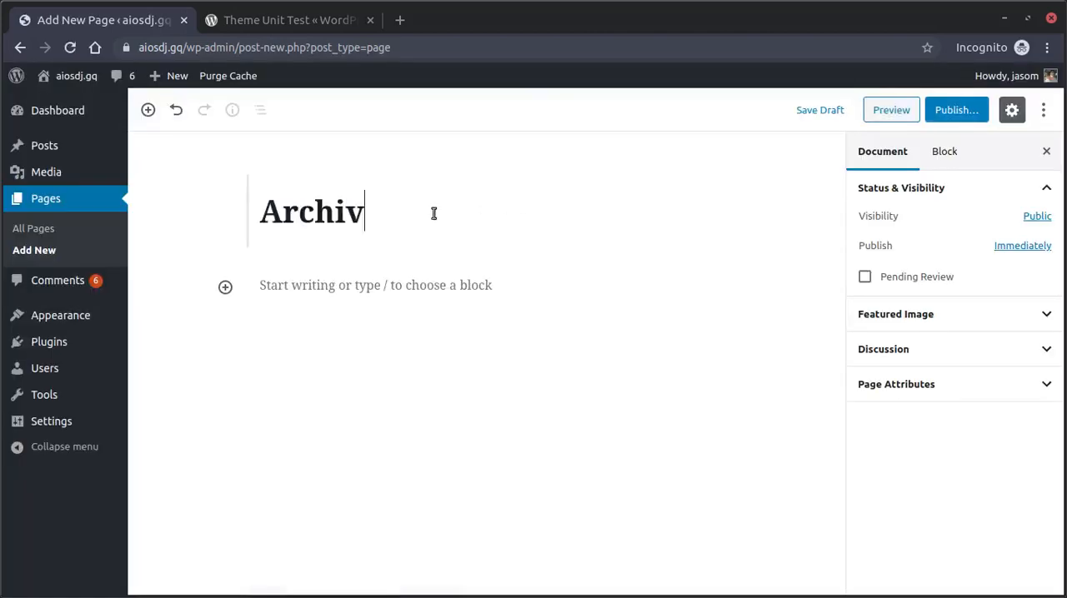
click(956, 110)
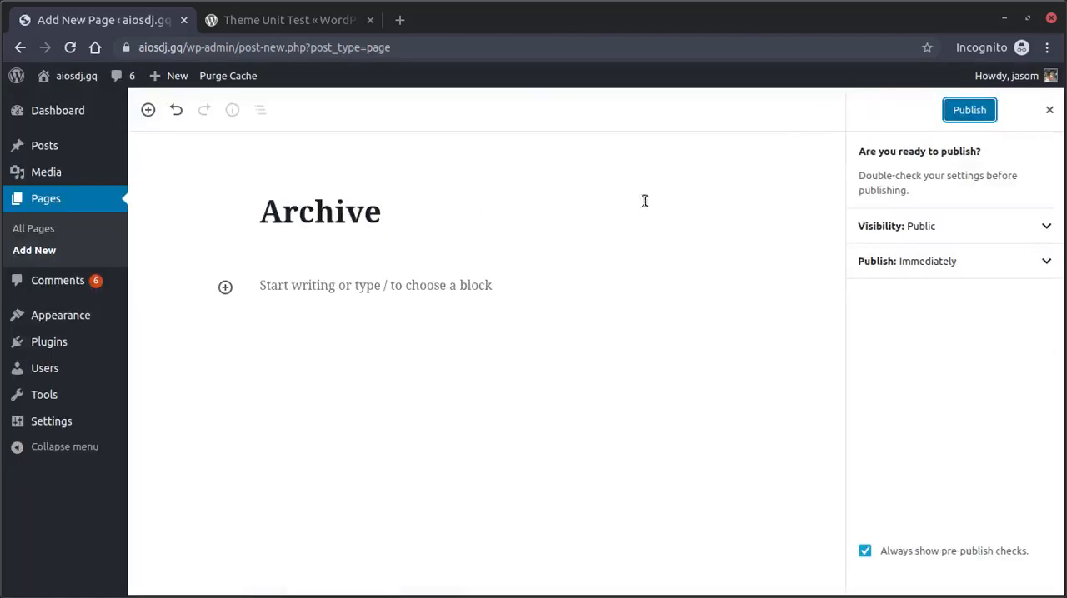
click(969, 110)
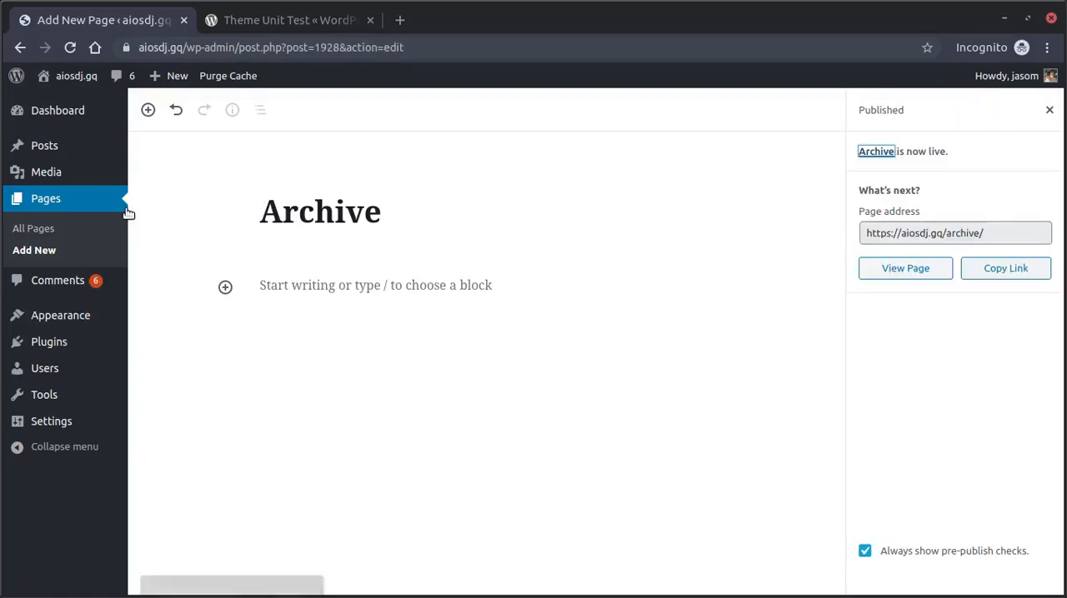
mouse_move(60, 315)
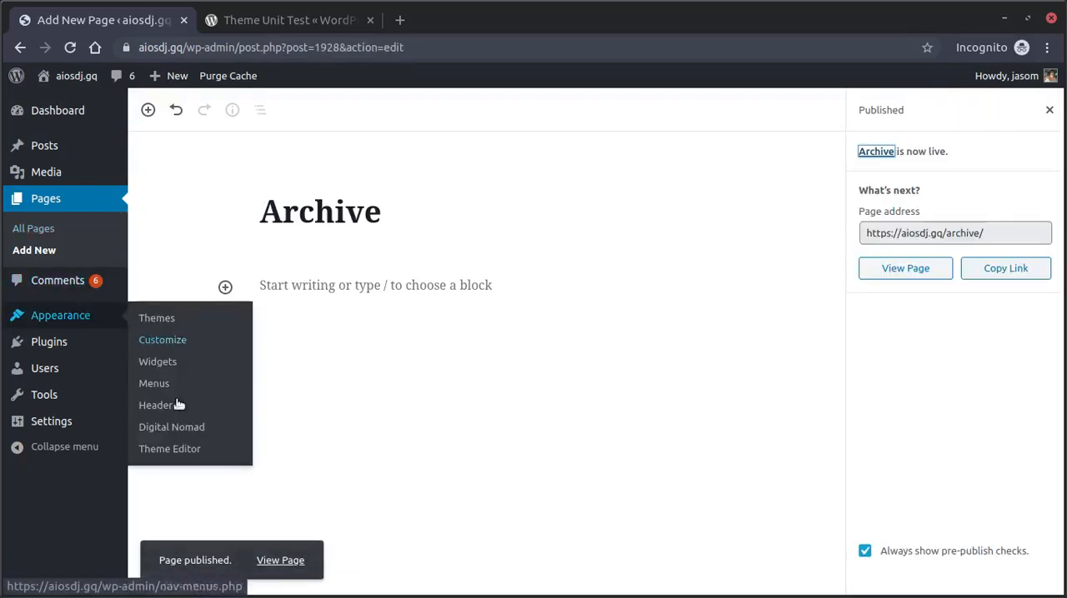
Reopen the theme instructions and go to Site Identity in the Customizer.
click(187, 429)
scroll(301, 430, down, 2)
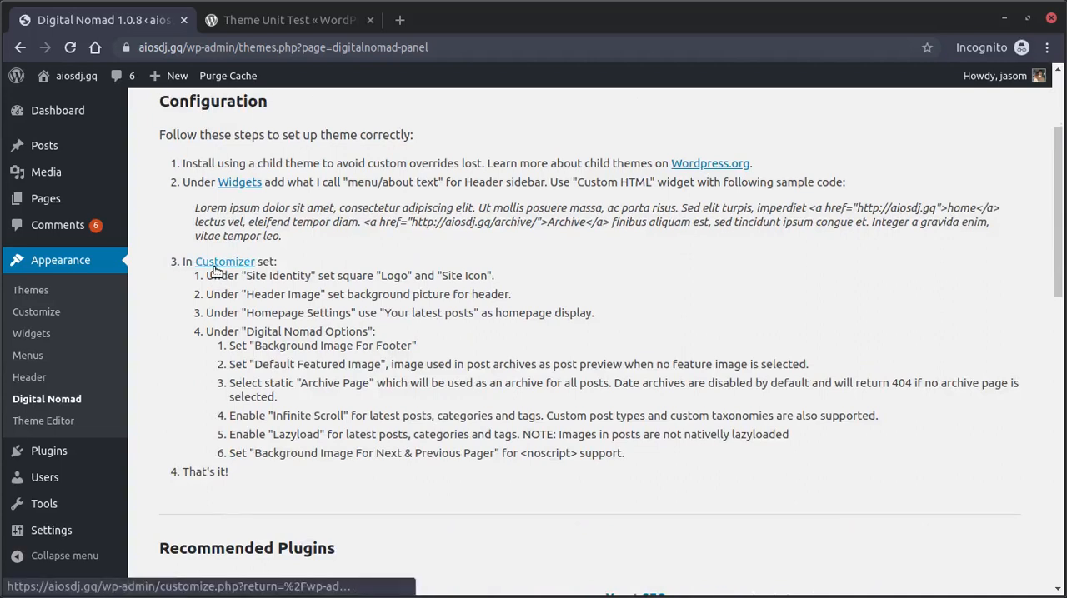
click(215, 265)
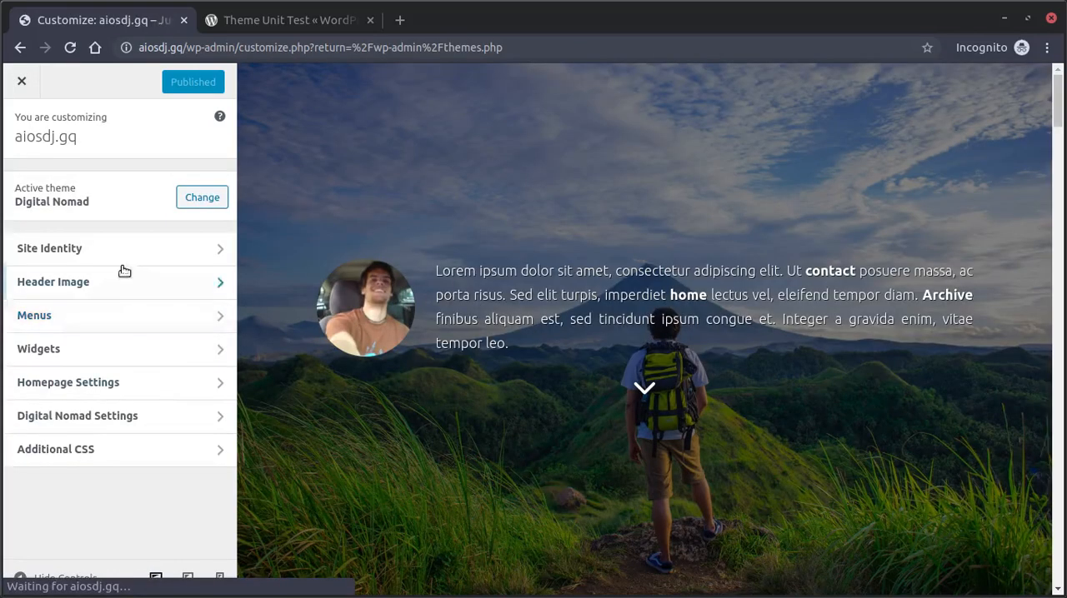
click(123, 250)
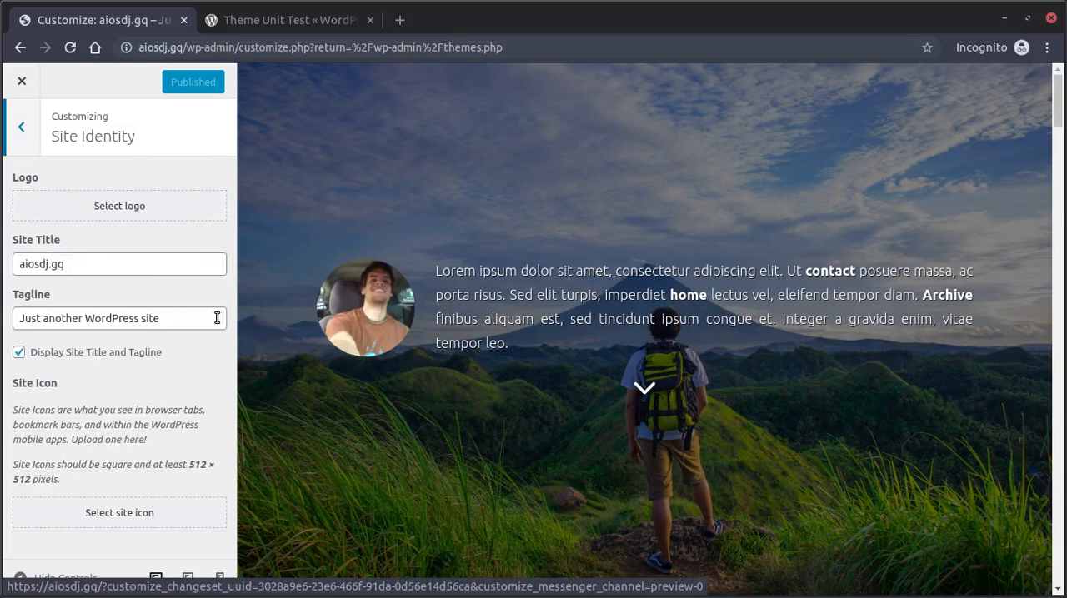
Choose the unicorn wallpaper as site icon, shift the crop slightly right and crop it.
click(179, 512)
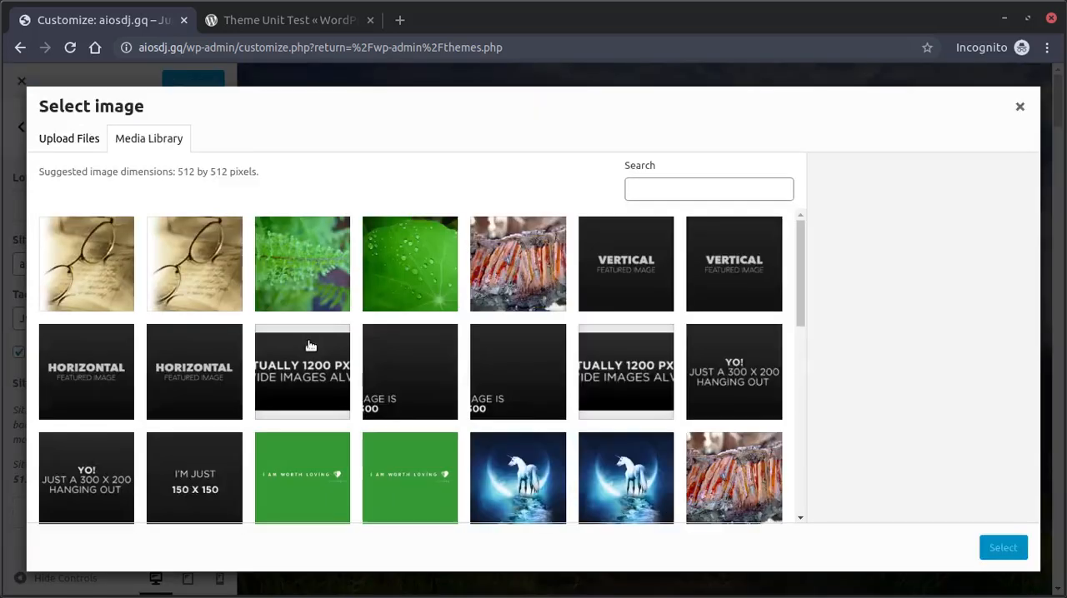
scroll(484, 334, down, 1)
click(632, 388)
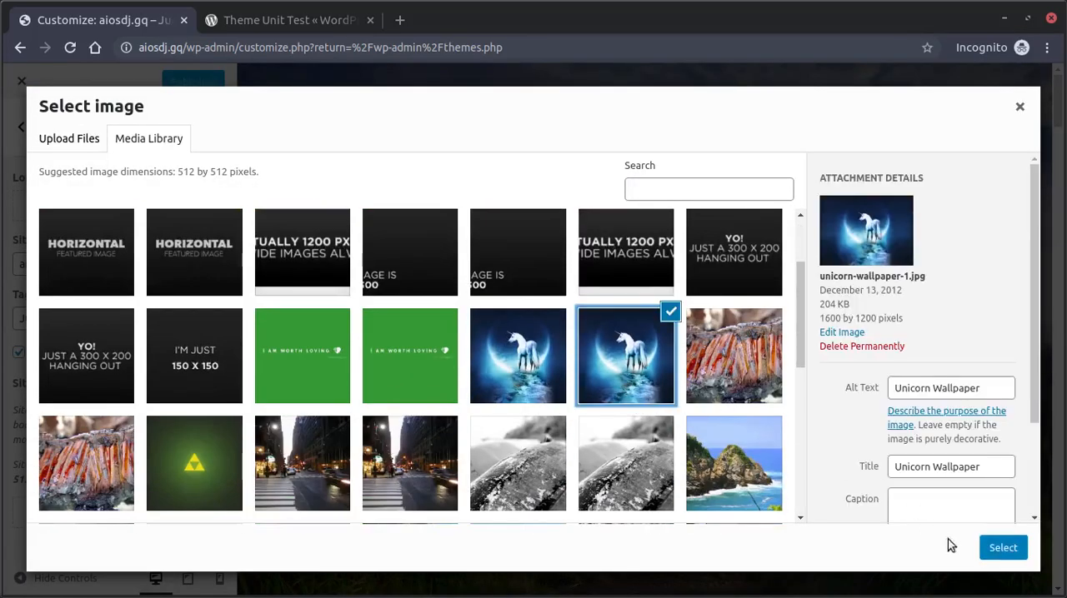
click(1002, 547)
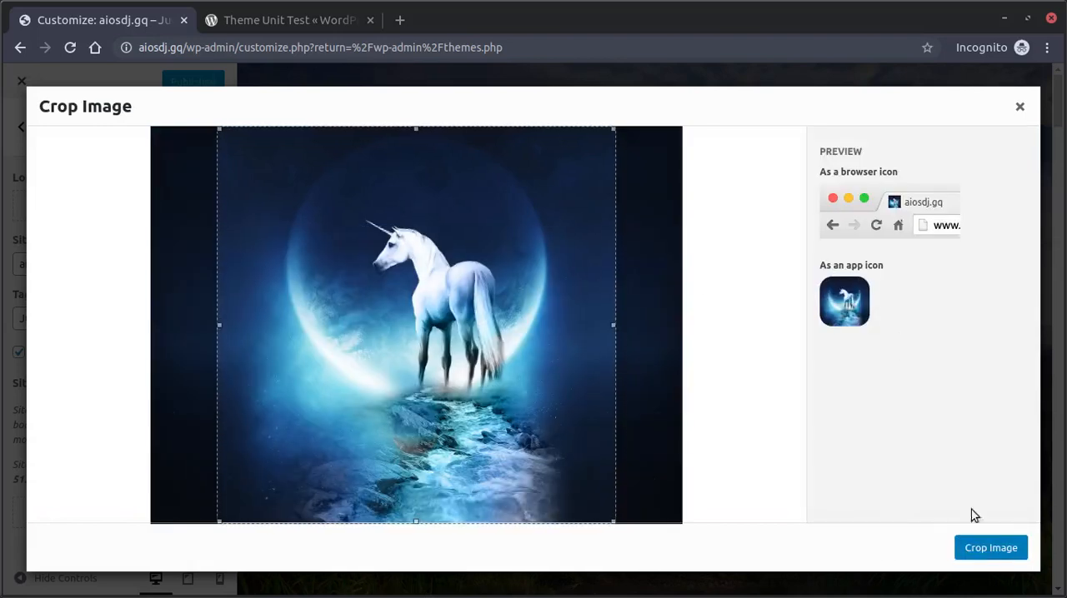
drag(498, 339, 523, 341)
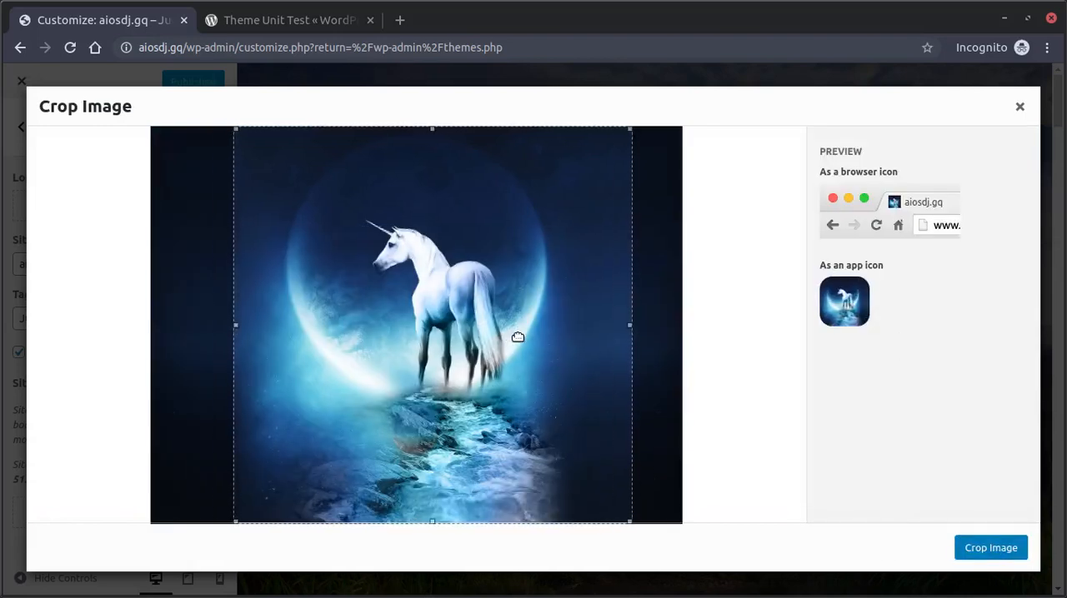
click(991, 547)
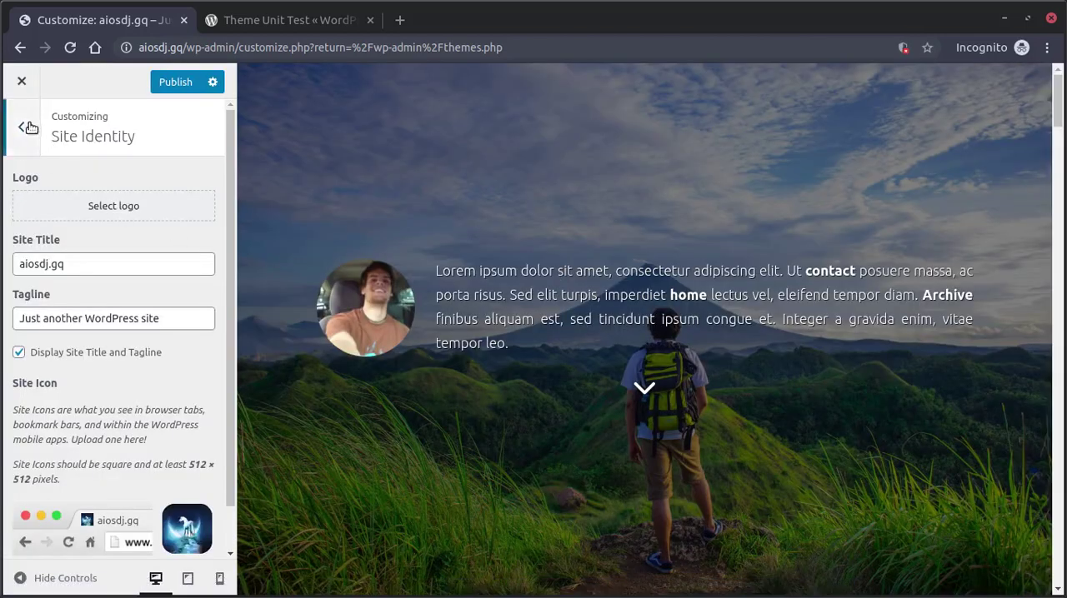
click(22, 127)
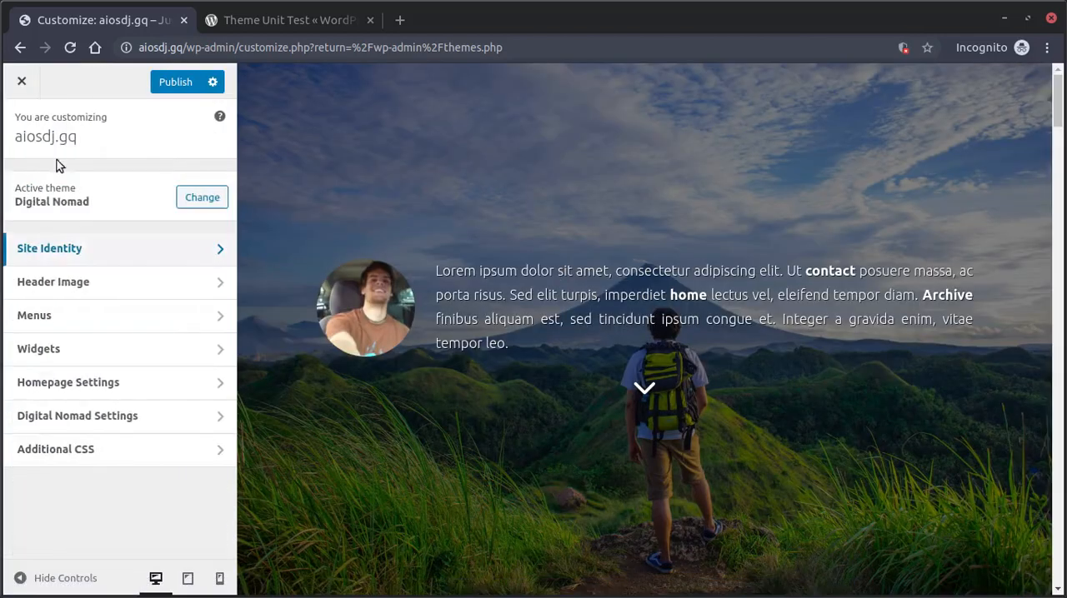
Set the rocky coastline photo as header image, skipping cropping.
click(109, 288)
click(133, 399)
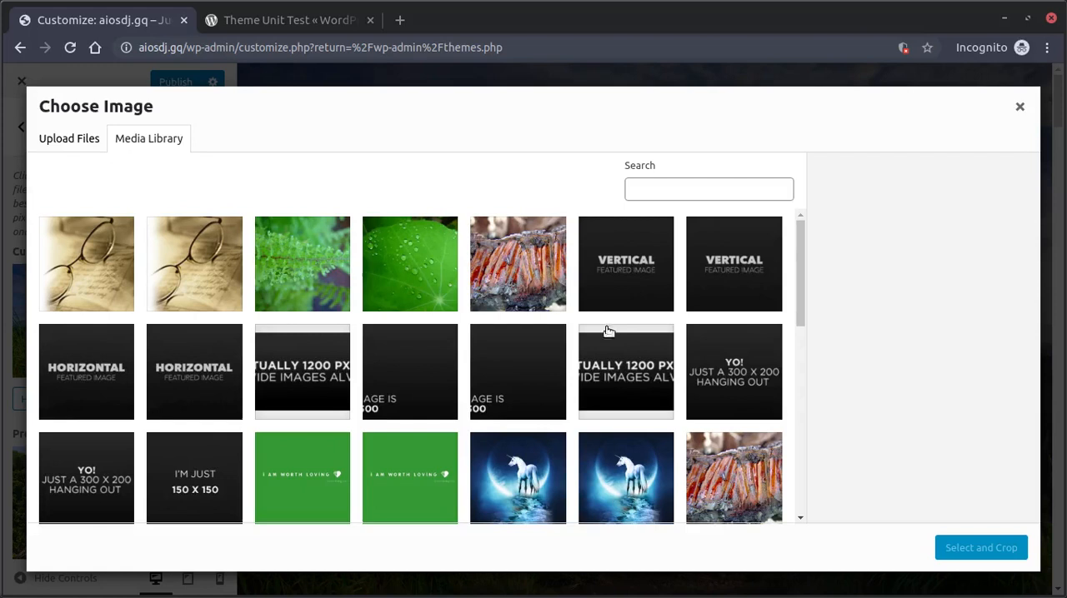
scroll(634, 340, down, 3)
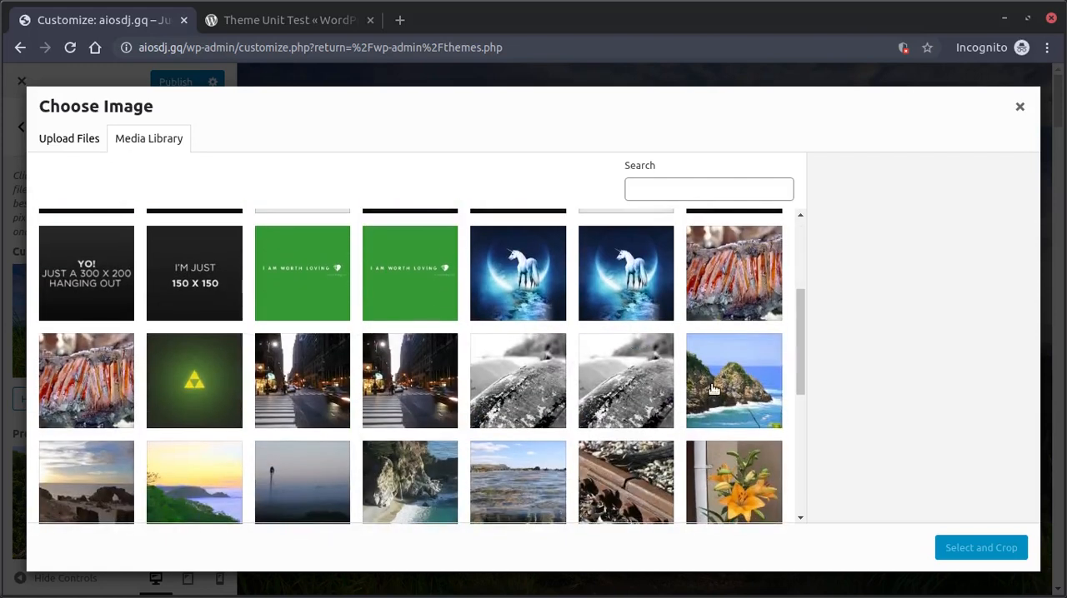
click(725, 392)
click(981, 547)
click(878, 549)
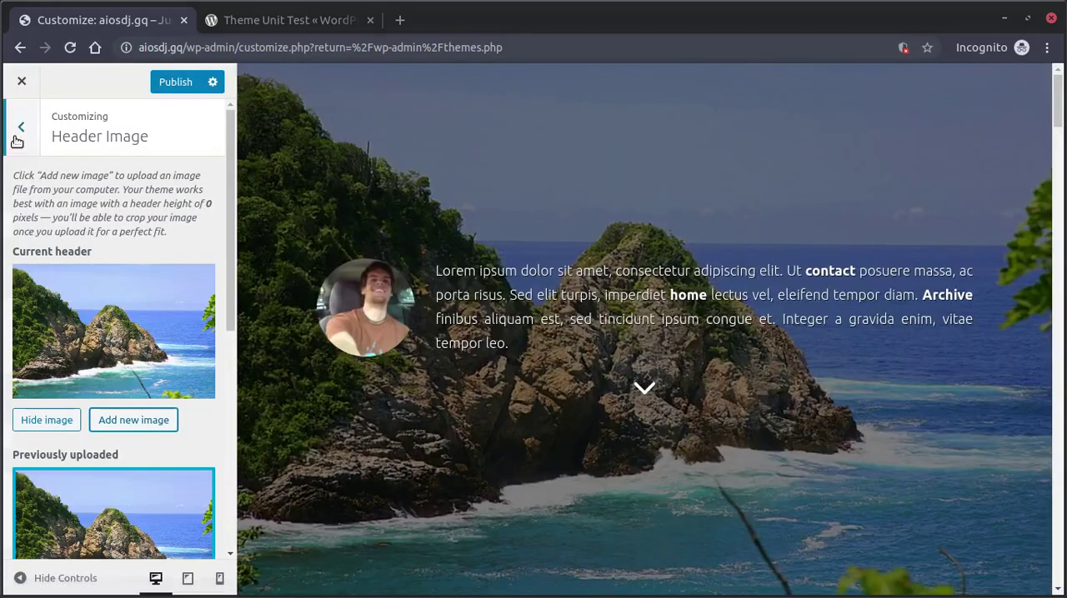
Return to the main Customizer list, briefly visiting the Menus section.
click(21, 126)
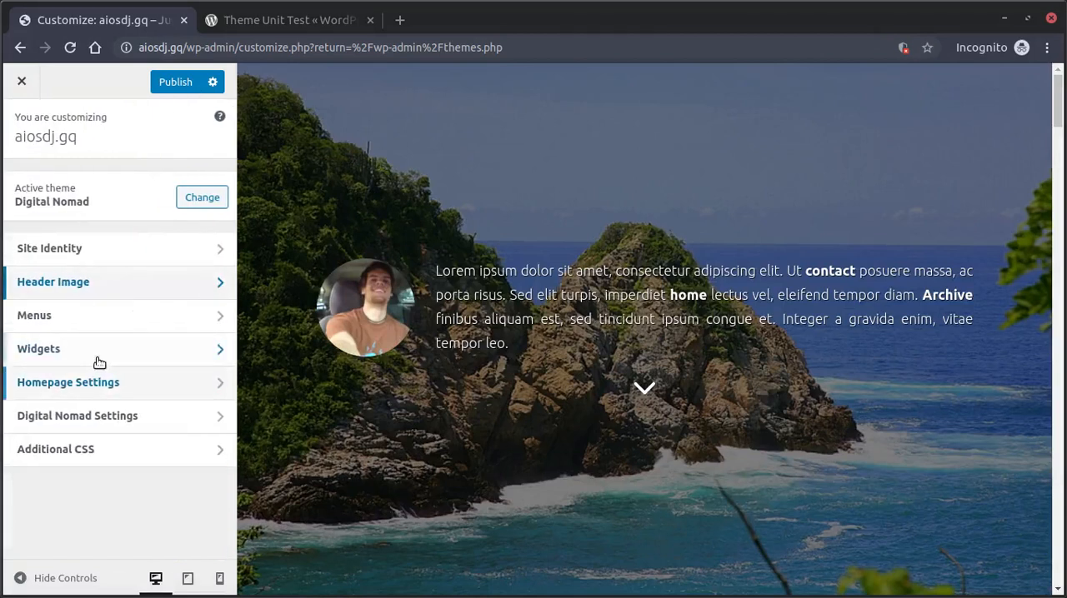
click(91, 316)
click(21, 125)
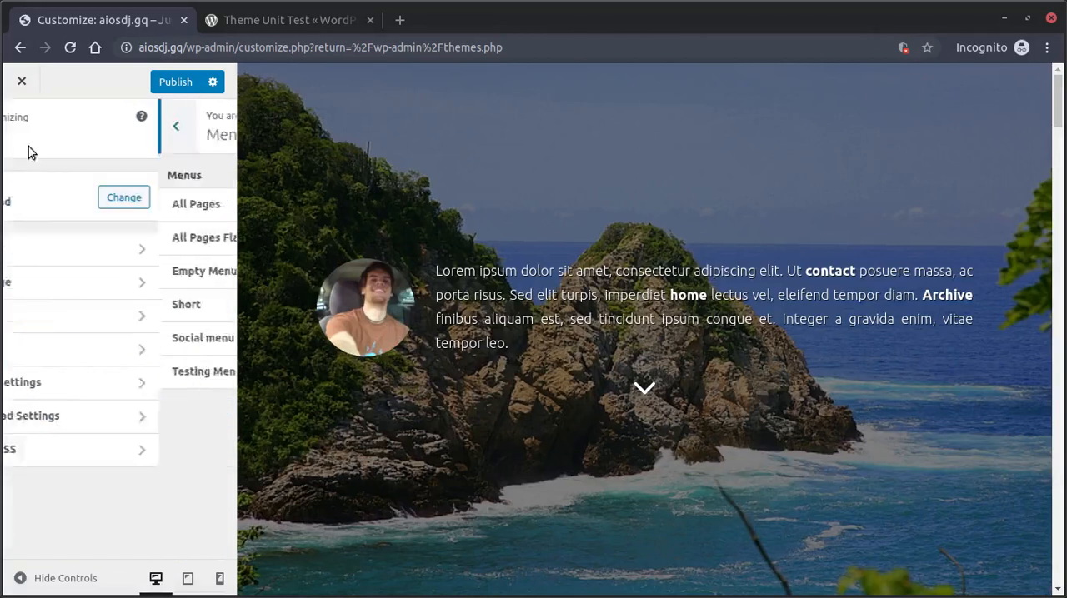
click(88, 351)
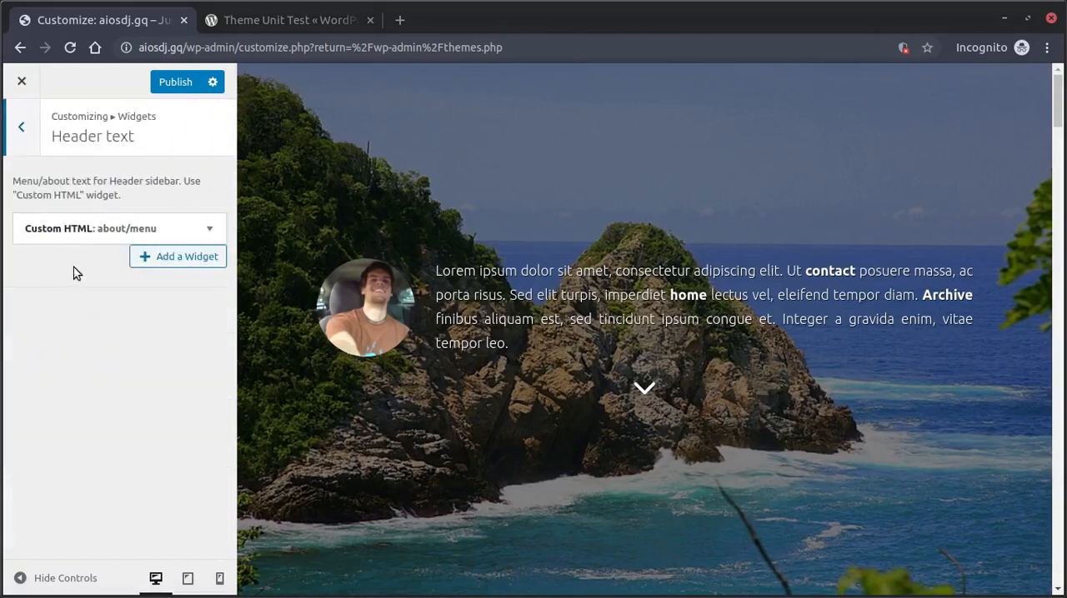
click(25, 129)
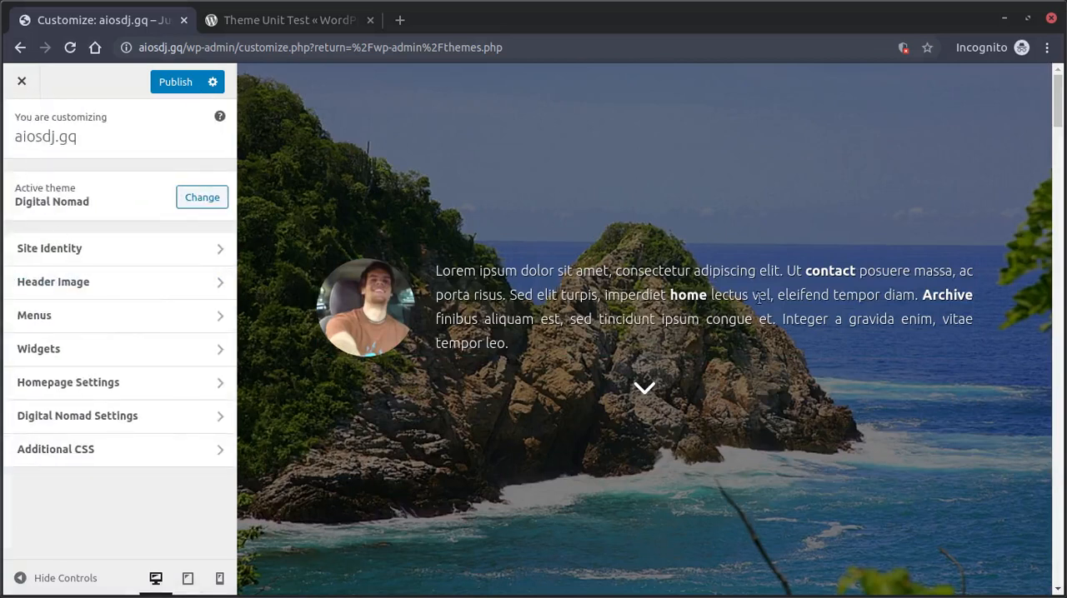
click(95, 382)
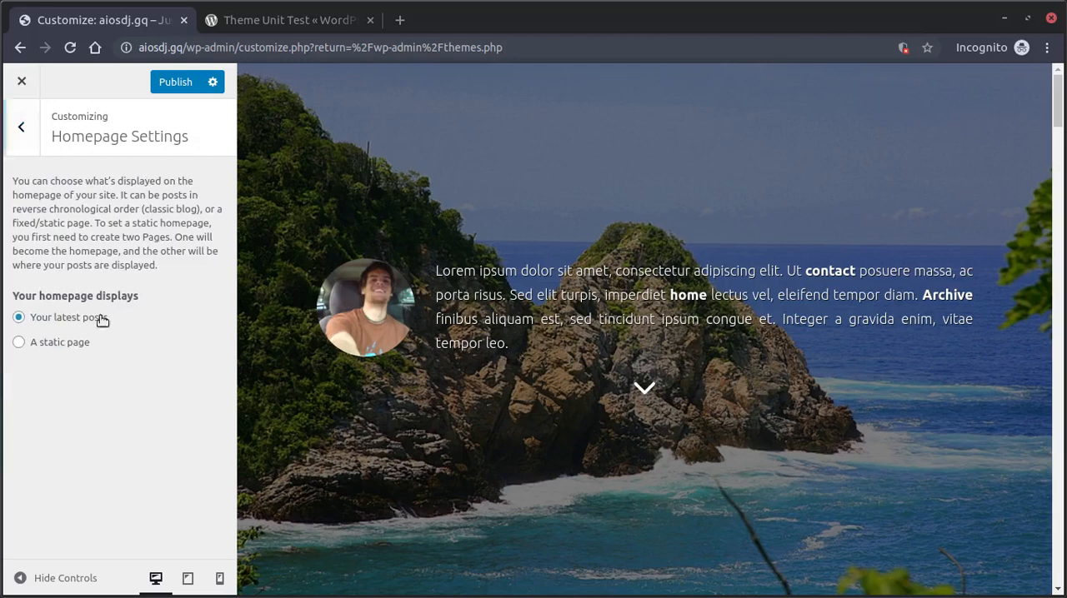
drag(112, 316, 33, 319)
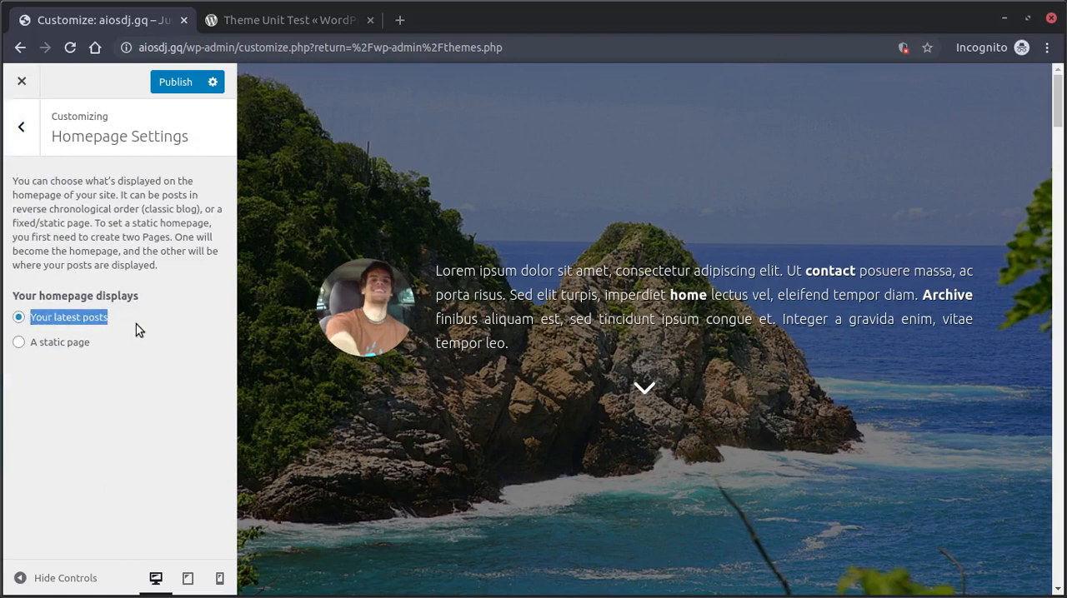
In the Digital Nomad settings, set the Big Sur beach photo as footer background image.
click(21, 127)
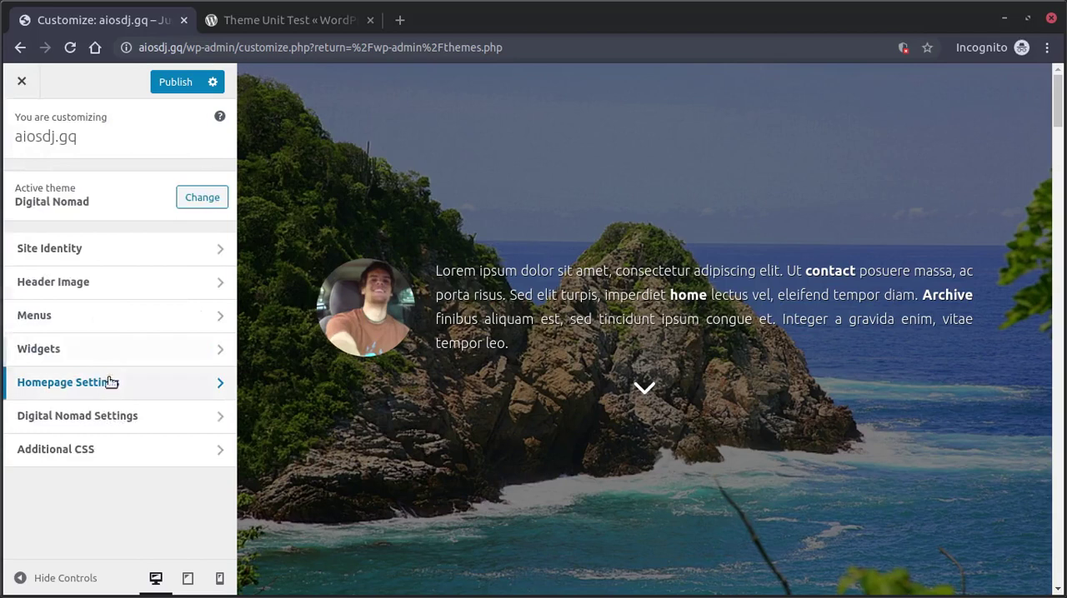
click(119, 421)
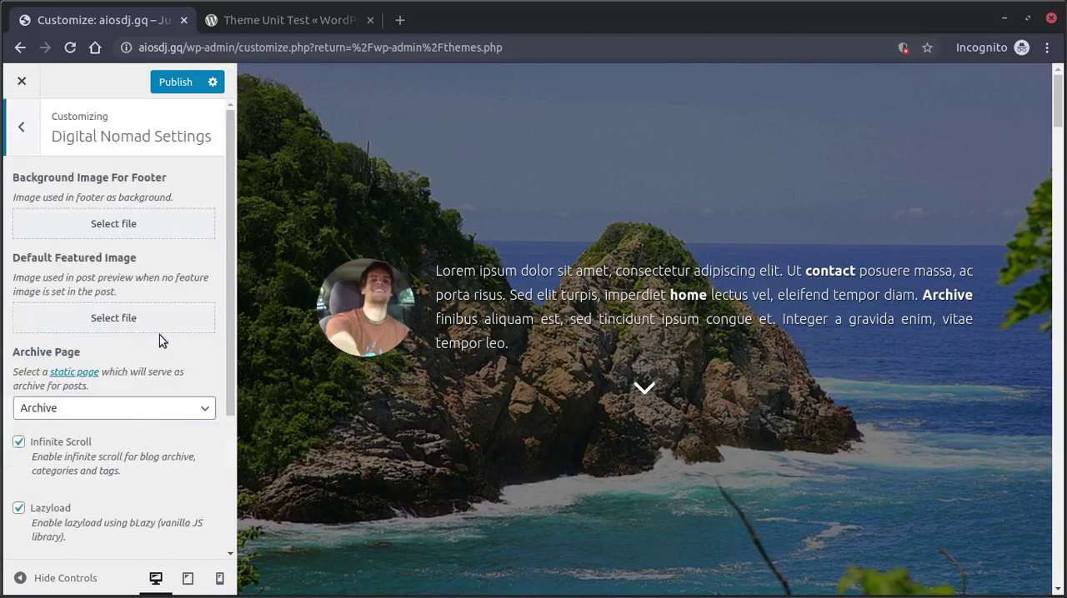
click(128, 237)
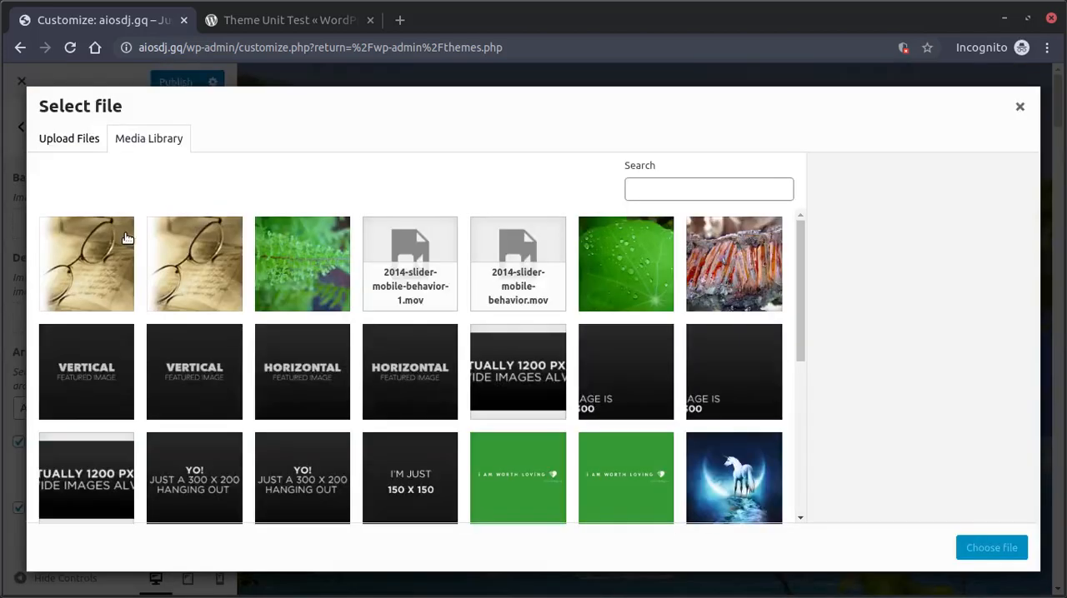
scroll(500, 366, down, 5)
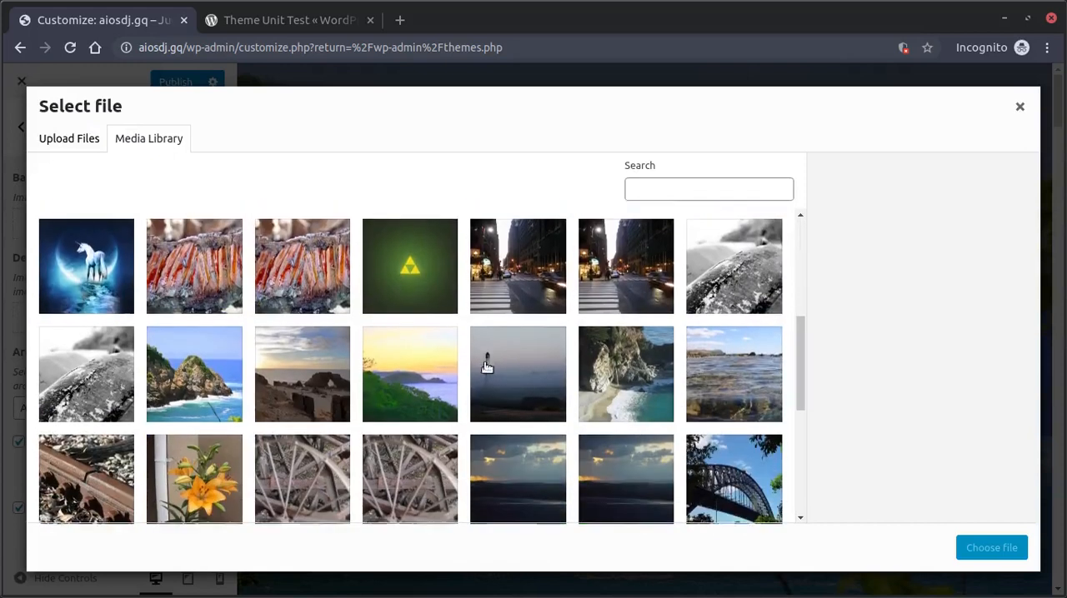
click(625, 375)
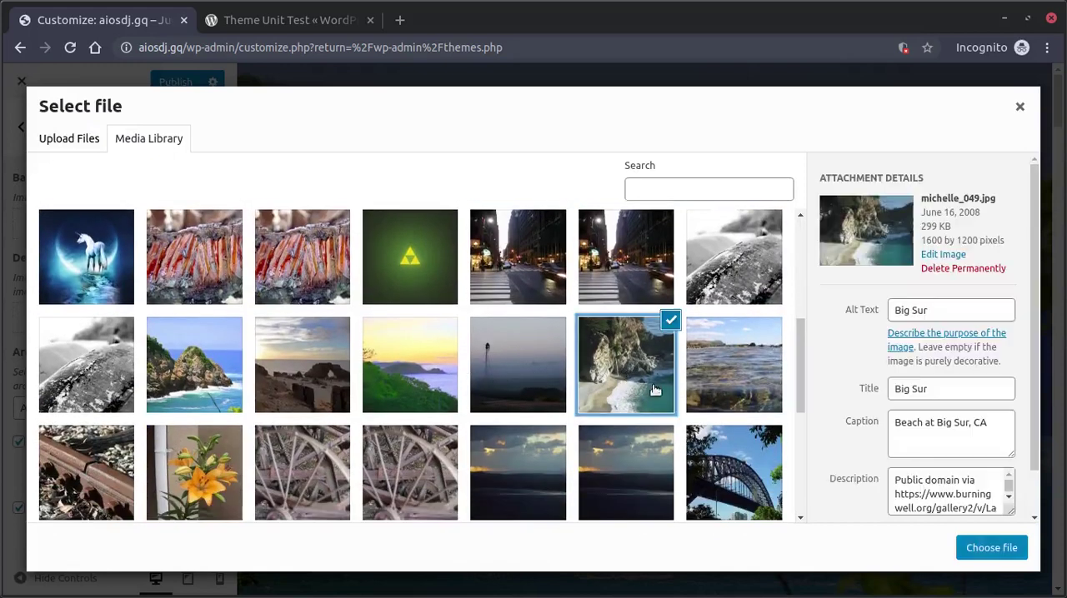
click(992, 547)
scroll(113, 333, down, 3)
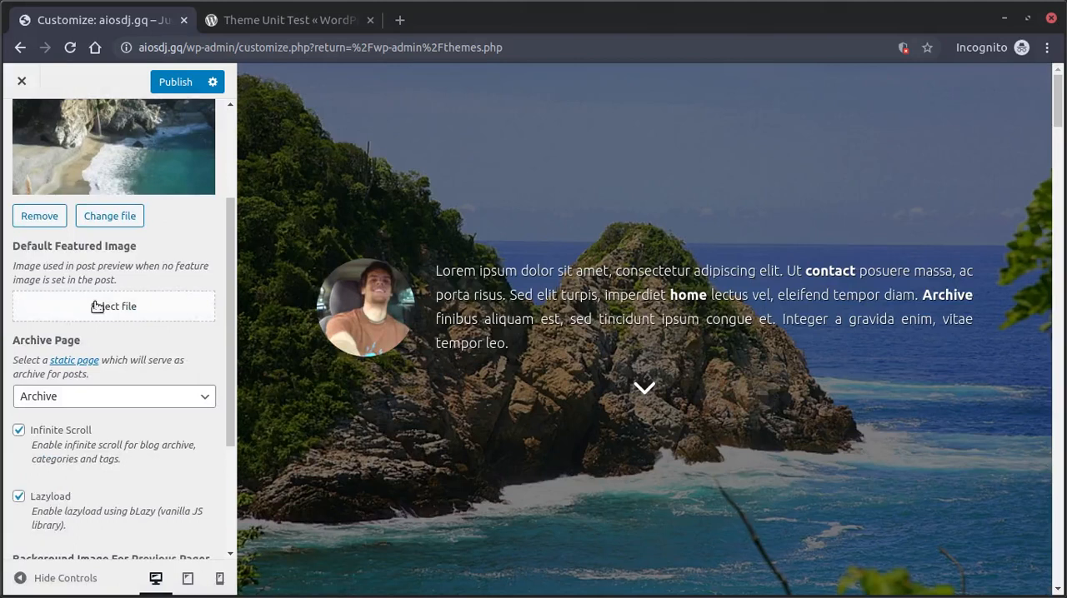
Set the Huatulco Coastline sunrise photo as the default featured image.
click(113, 306)
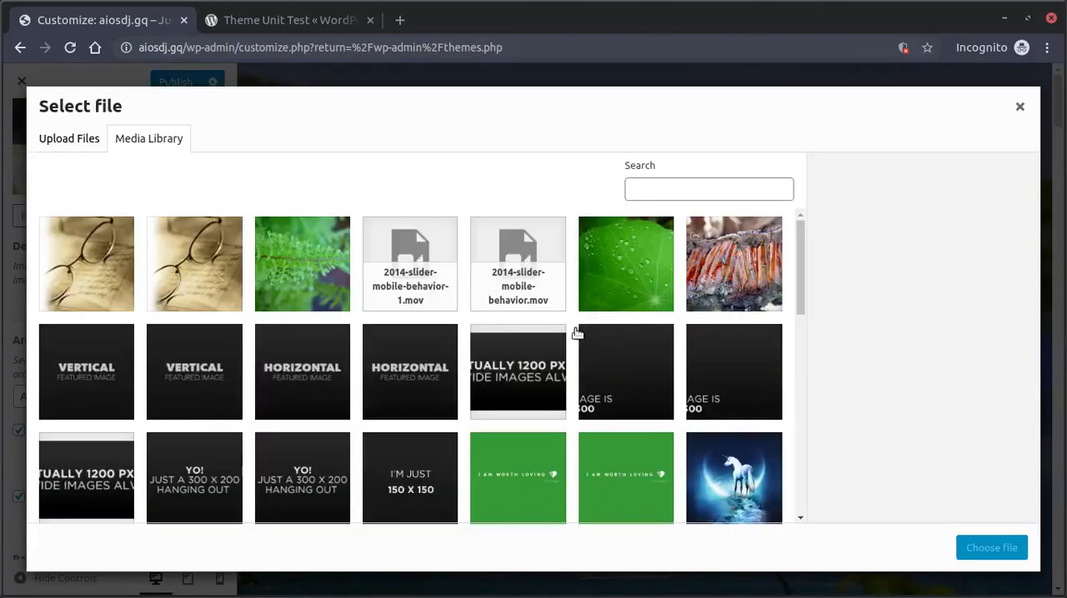
scroll(656, 380, down, 3)
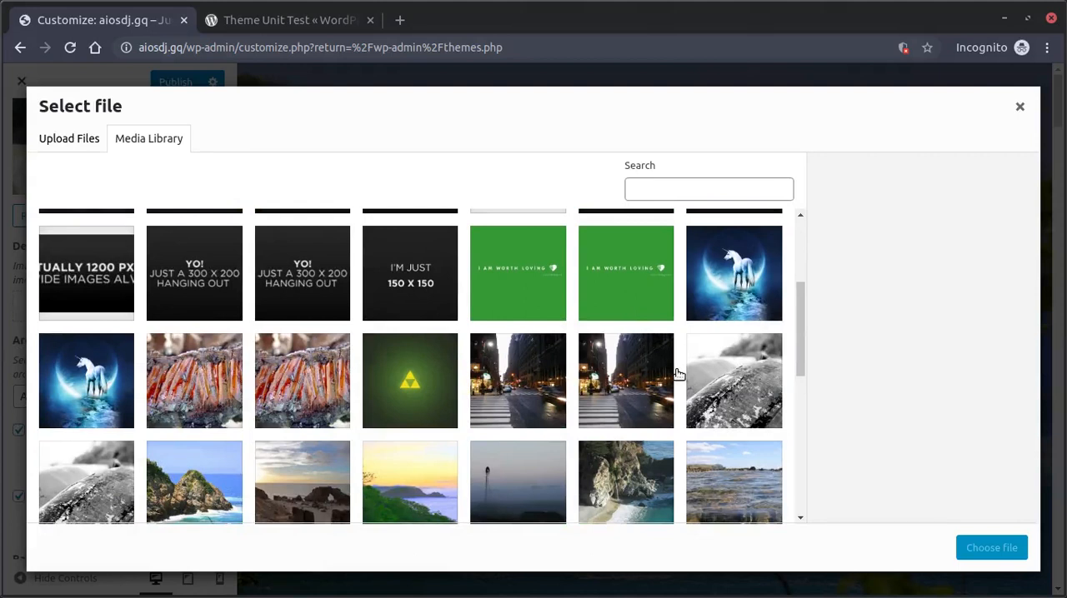
click(408, 479)
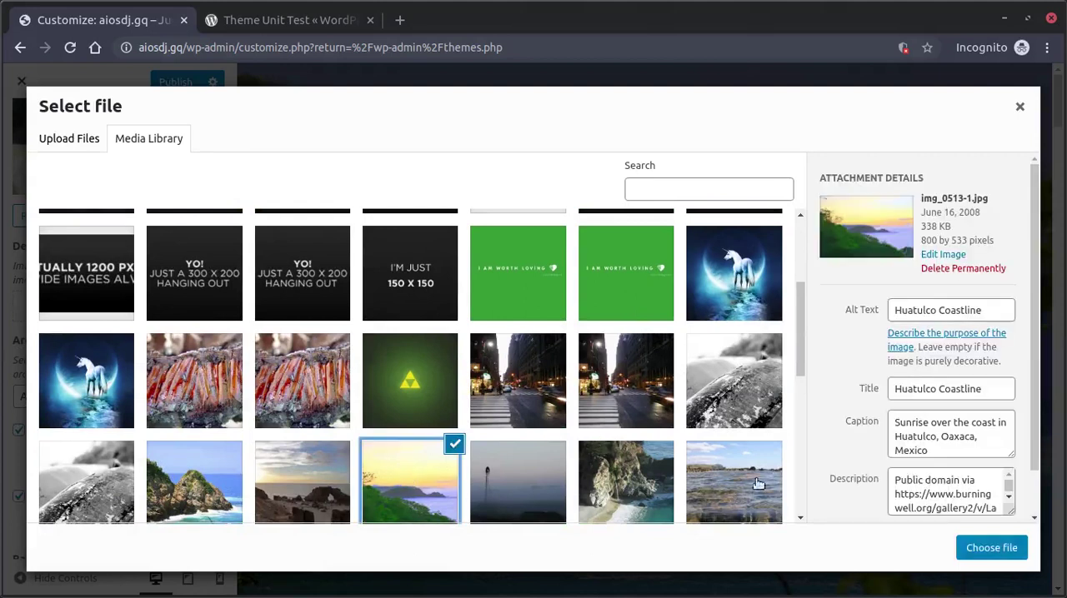
click(992, 547)
scroll(203, 431, down, 5)
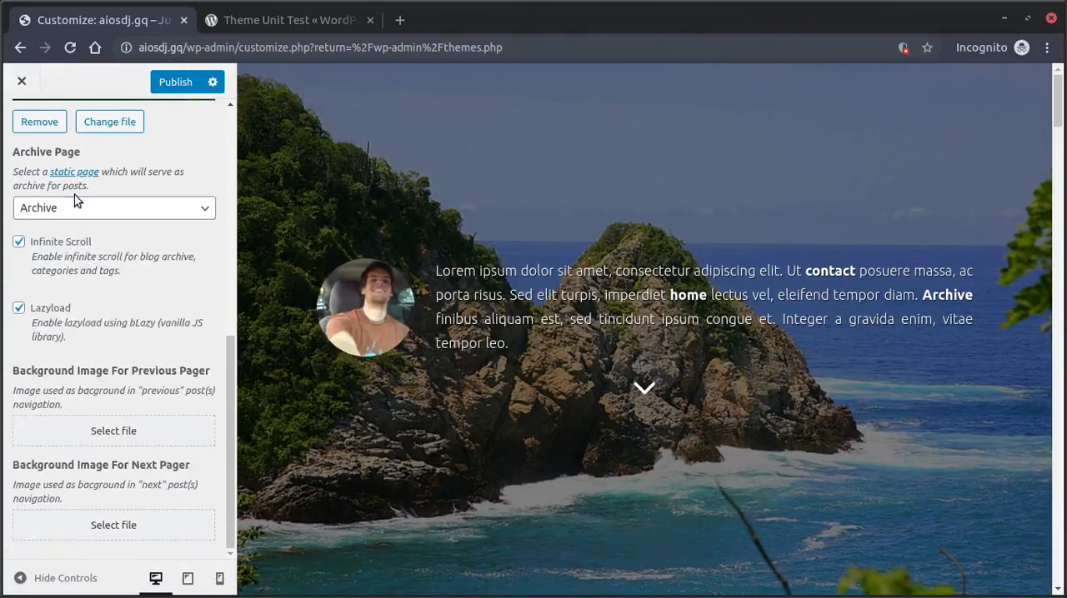
click(77, 207)
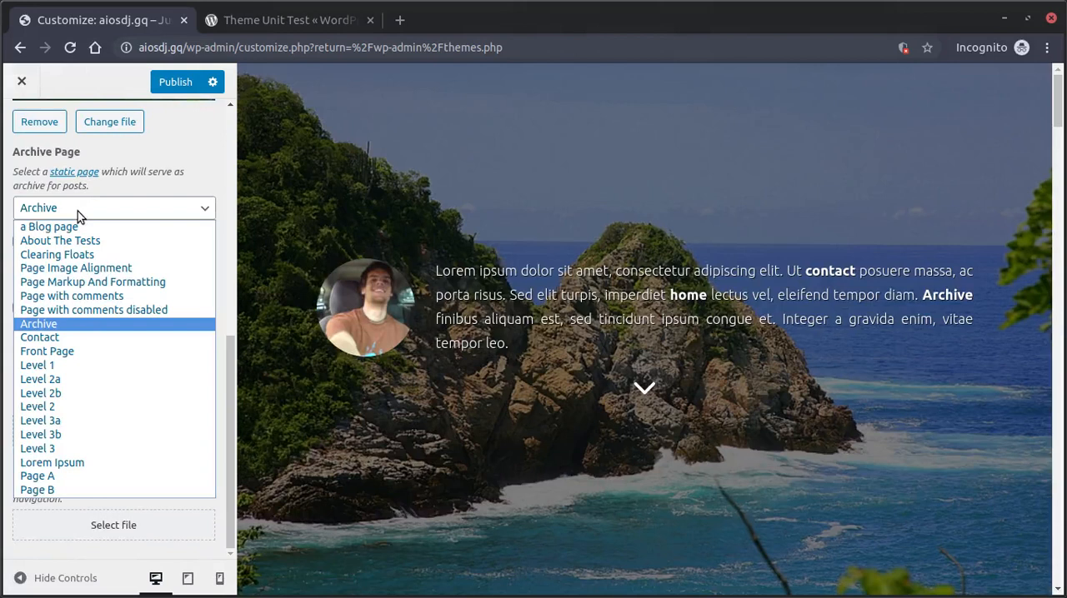
click(78, 211)
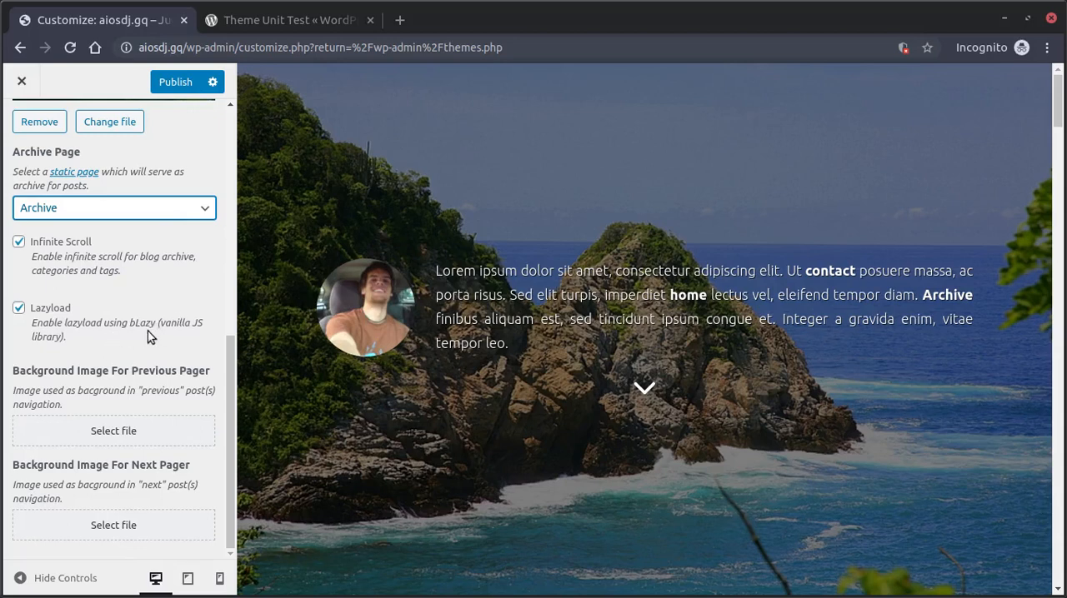
After trying two other photos, set the Manhattan street photo as previous pager background.
click(131, 429)
scroll(699, 332, down, 1)
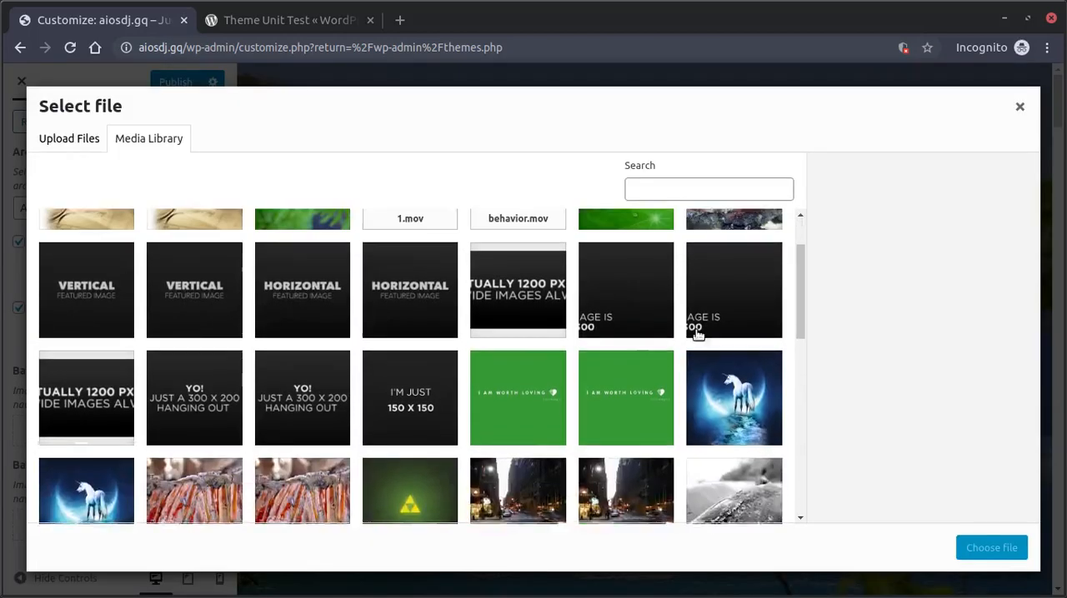
scroll(698, 332, up, 1)
scroll(699, 342, down, 3)
scroll(691, 359, down, 1)
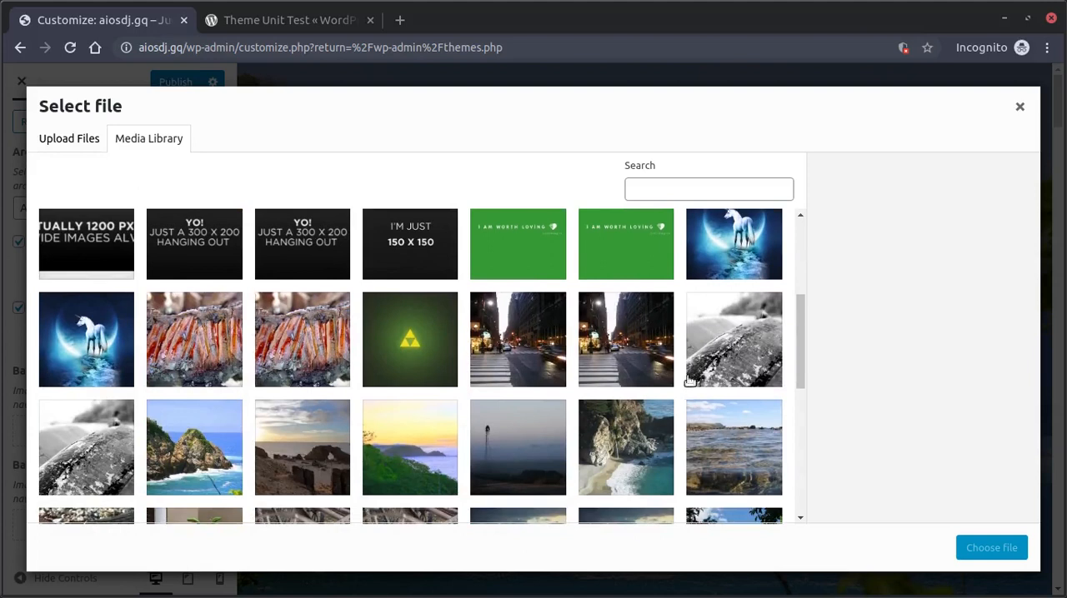
click(708, 450)
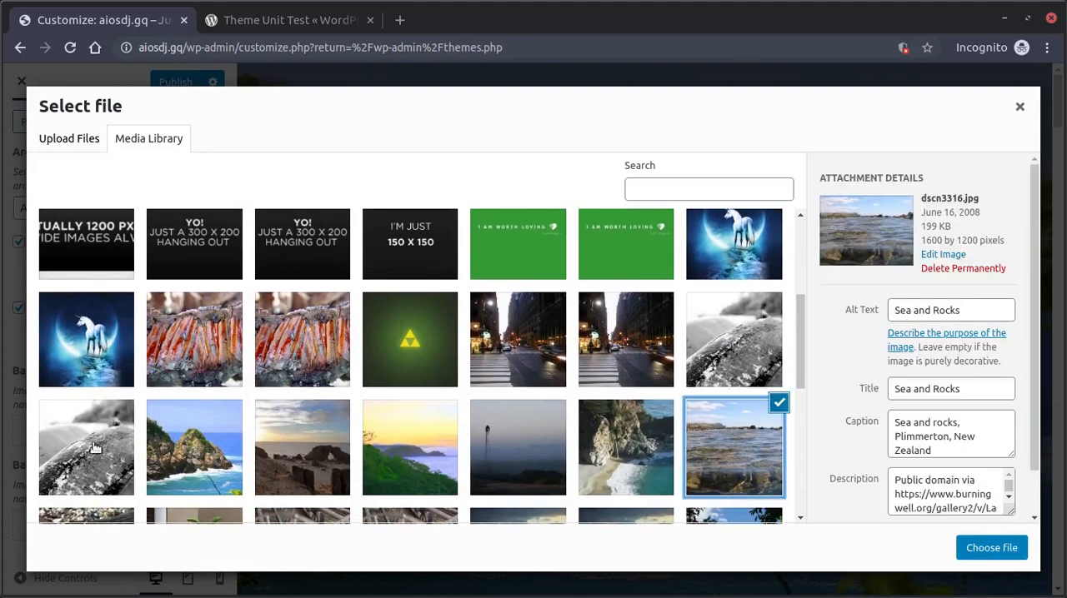
click(94, 448)
click(641, 375)
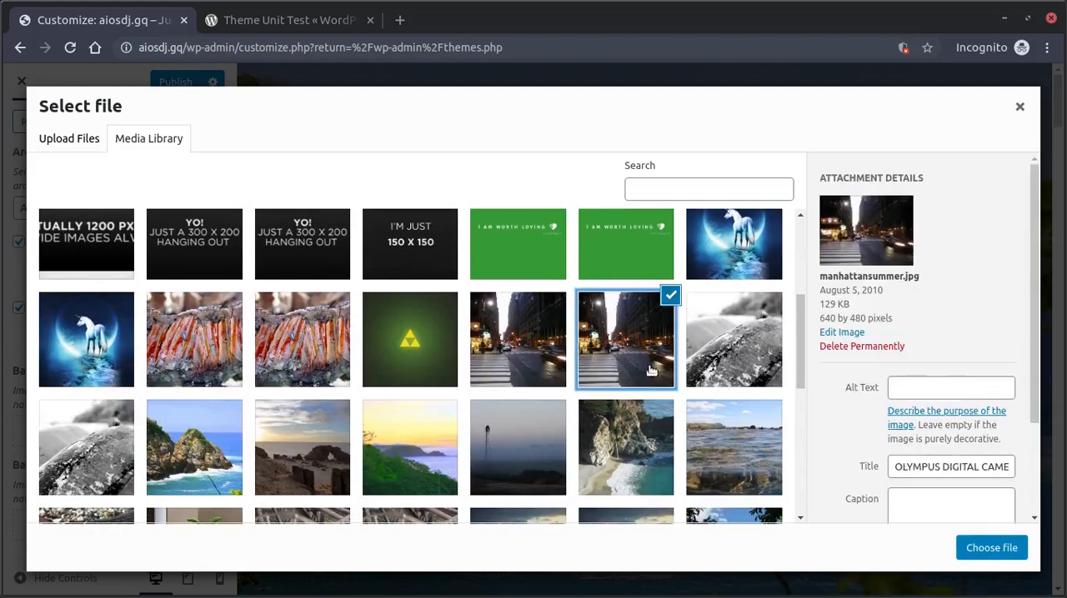
click(991, 548)
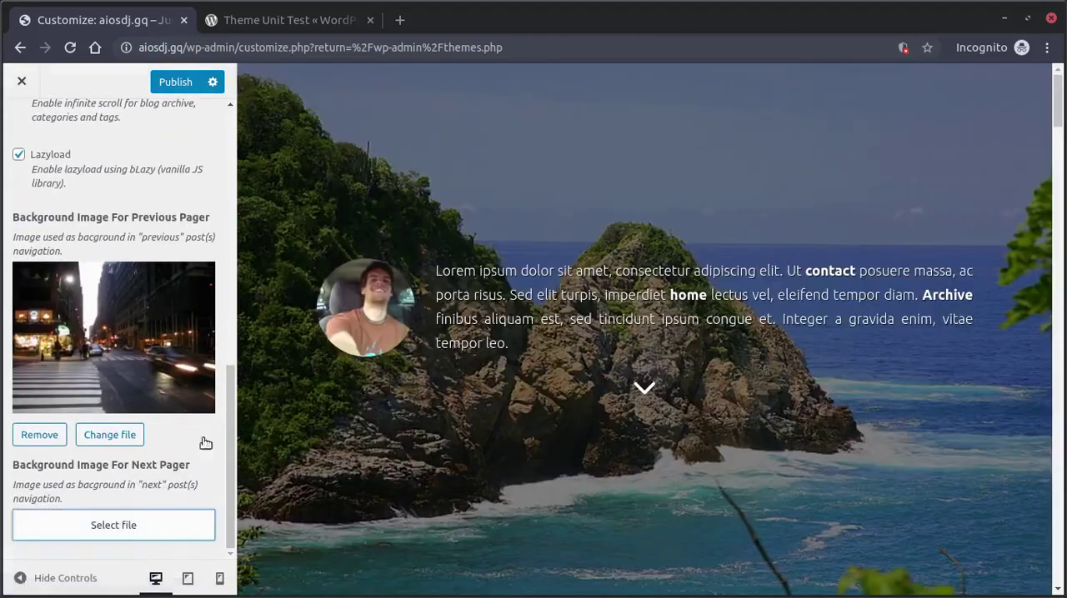
Set the Boardwalk photo as next pager background, then leave the Customizer back to Themes.
click(113, 525)
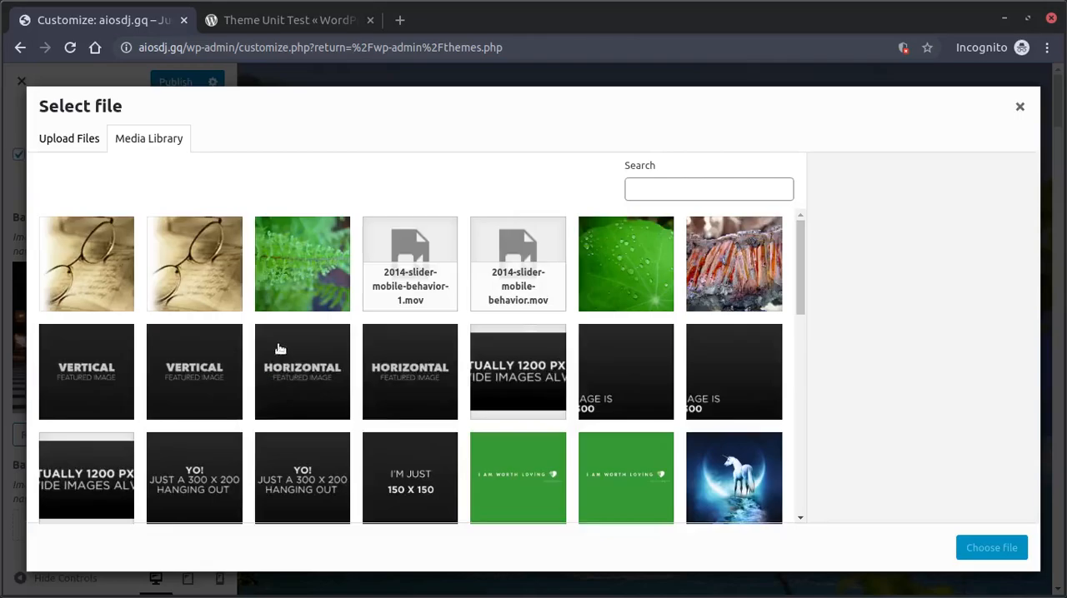
scroll(444, 386, down, 5)
scroll(444, 386, down, 5)
click(453, 360)
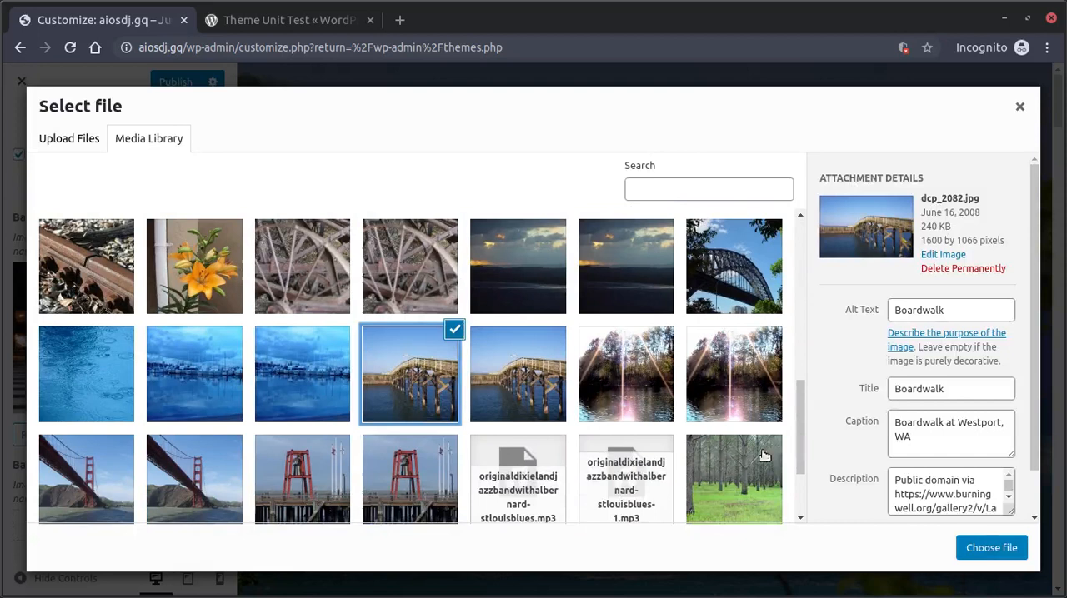
click(992, 548)
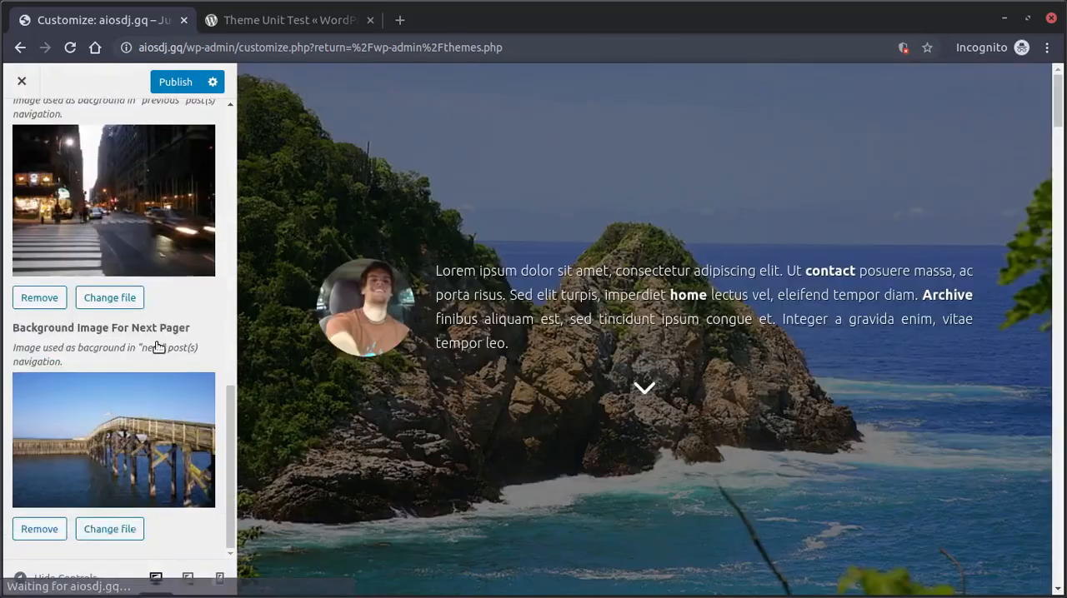
scroll(65, 383, up, 5)
scroll(146, 254, up, 1)
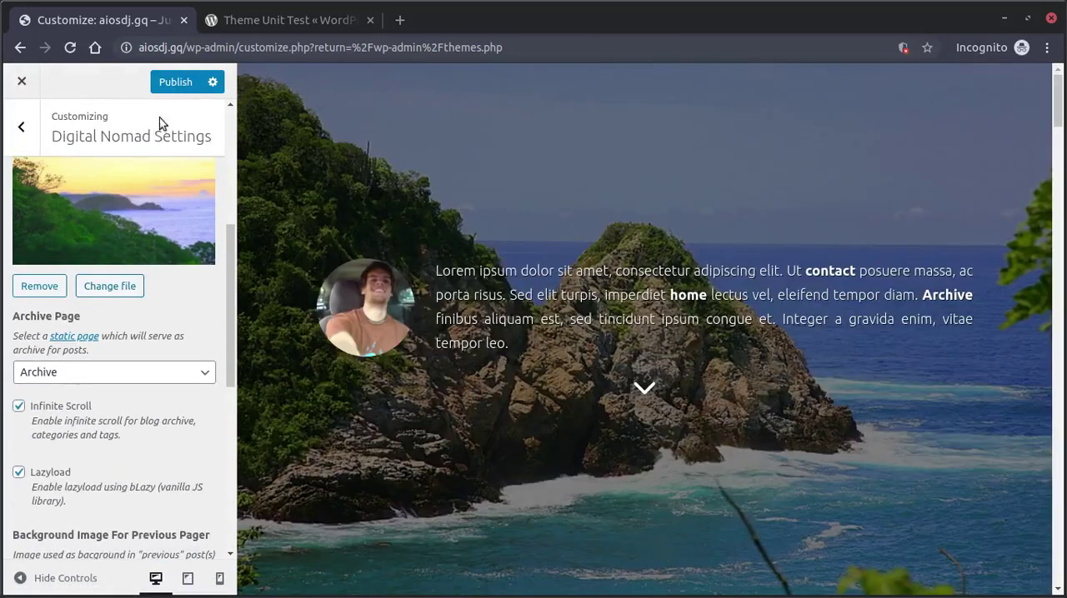
click(22, 125)
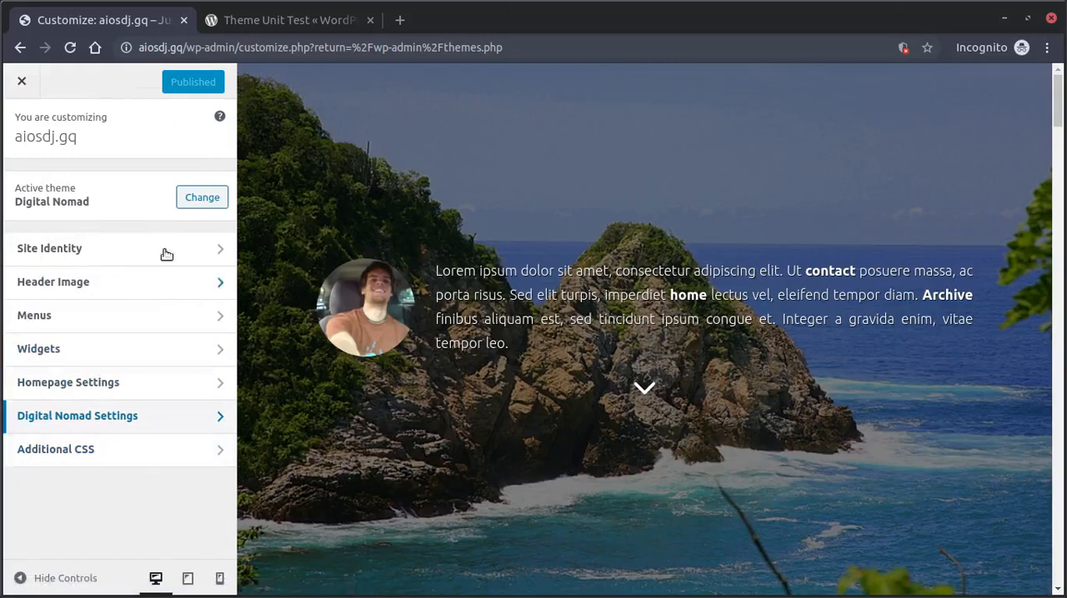
click(22, 81)
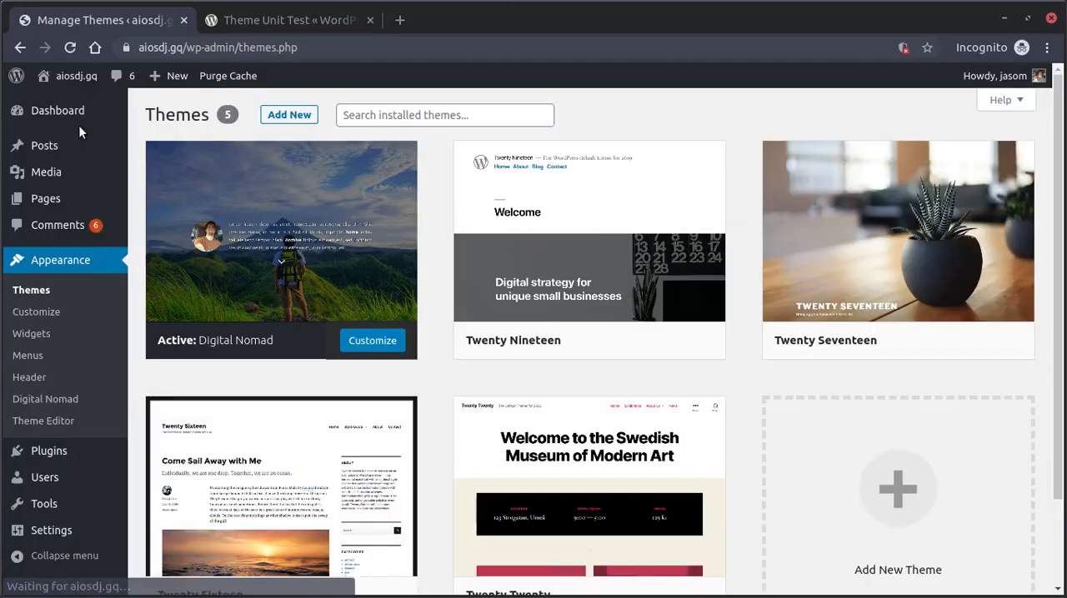
Browse the live site: front page, the Block: Cover post, the Archive page and the Contact page.
click(76, 76)
scroll(662, 227, down, 5)
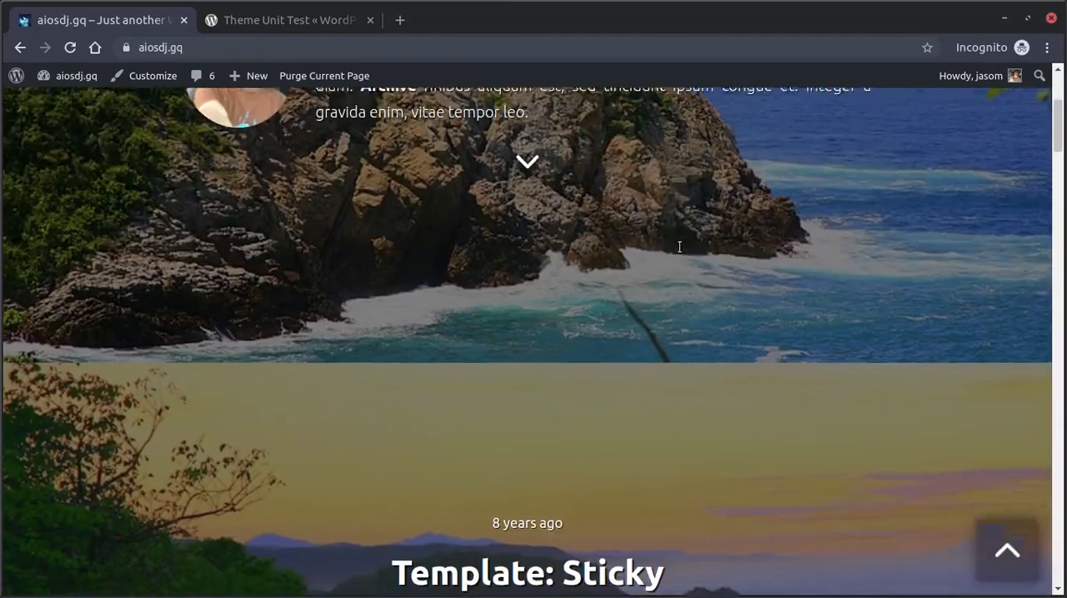
scroll(667, 233, down, 5)
scroll(675, 242, down, 5)
scroll(680, 247, down, 5)
scroll(680, 247, up, 5)
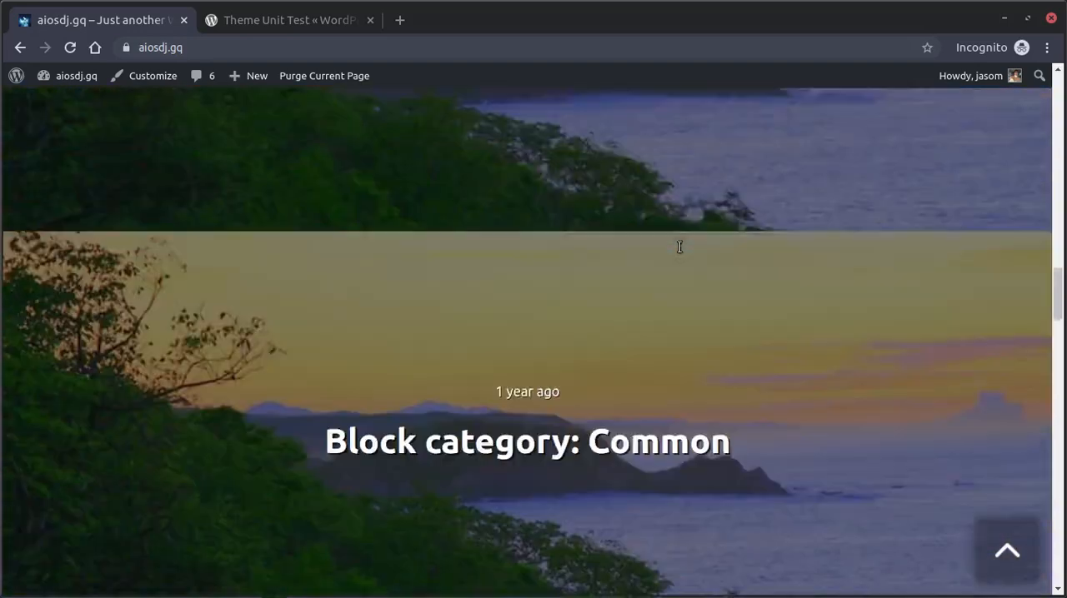
scroll(679, 247, up, 2)
scroll(634, 250, down, 5)
scroll(500, 242, down, 1)
click(473, 237)
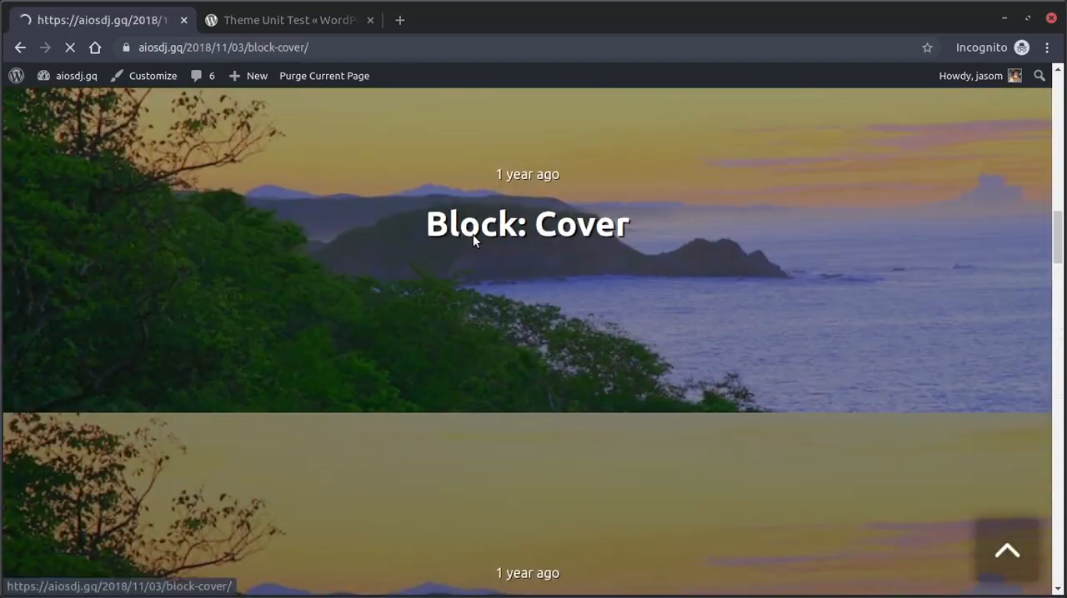
scroll(639, 375, down, 10)
scroll(640, 375, down, 10)
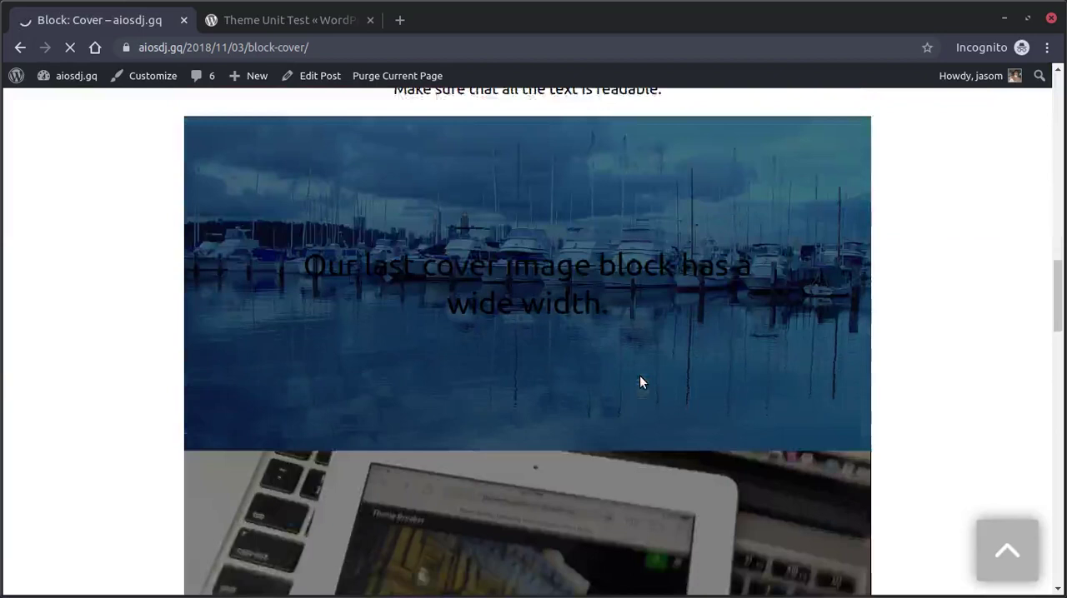
scroll(639, 375, down, 10)
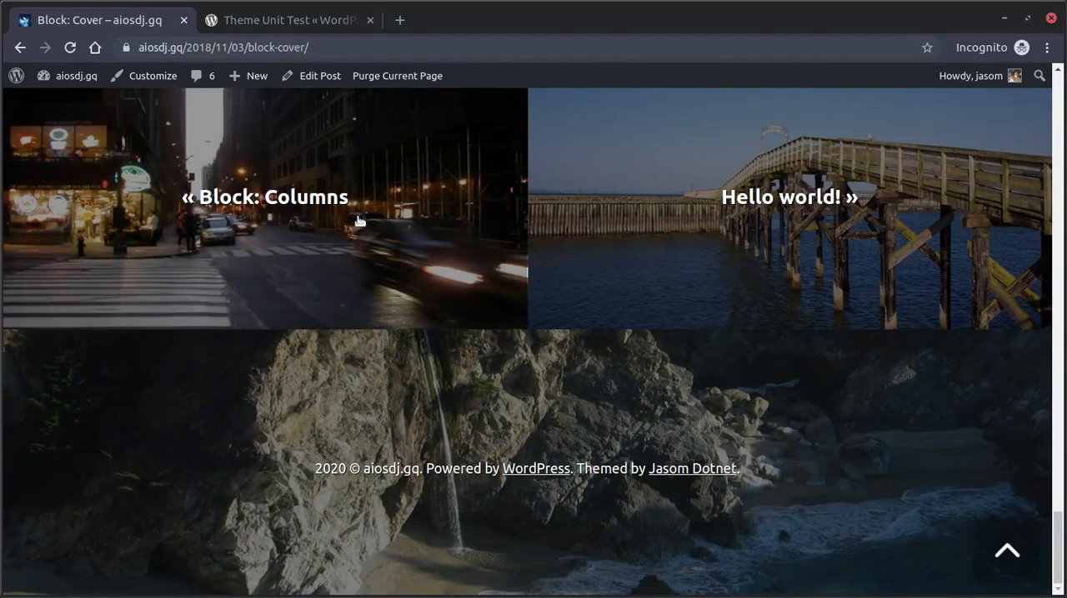
scroll(206, 200, up, 10)
scroll(206, 223, up, 8)
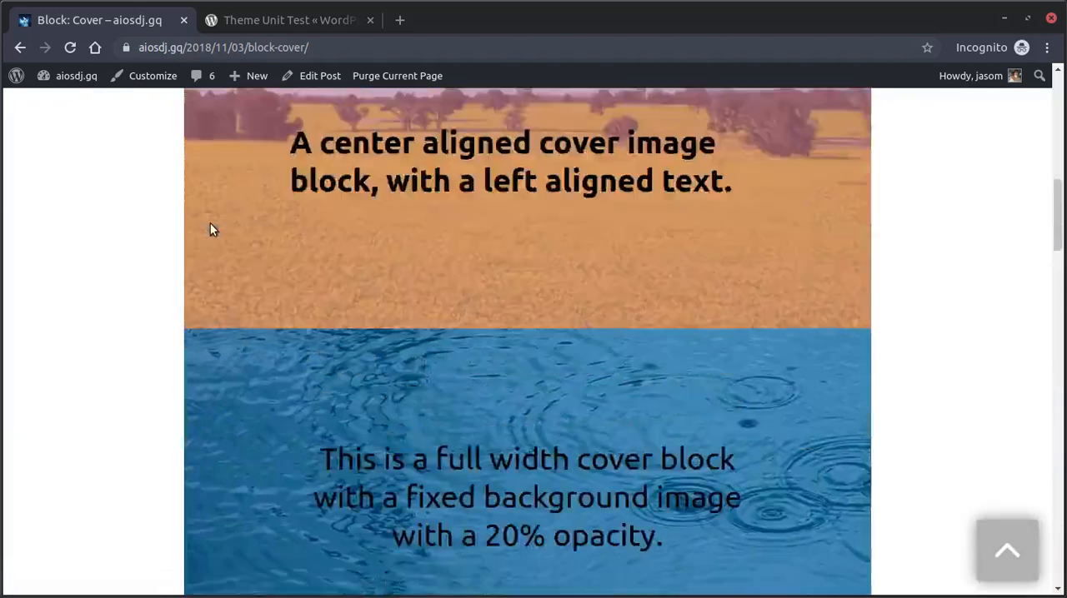
scroll(210, 223, up, 8)
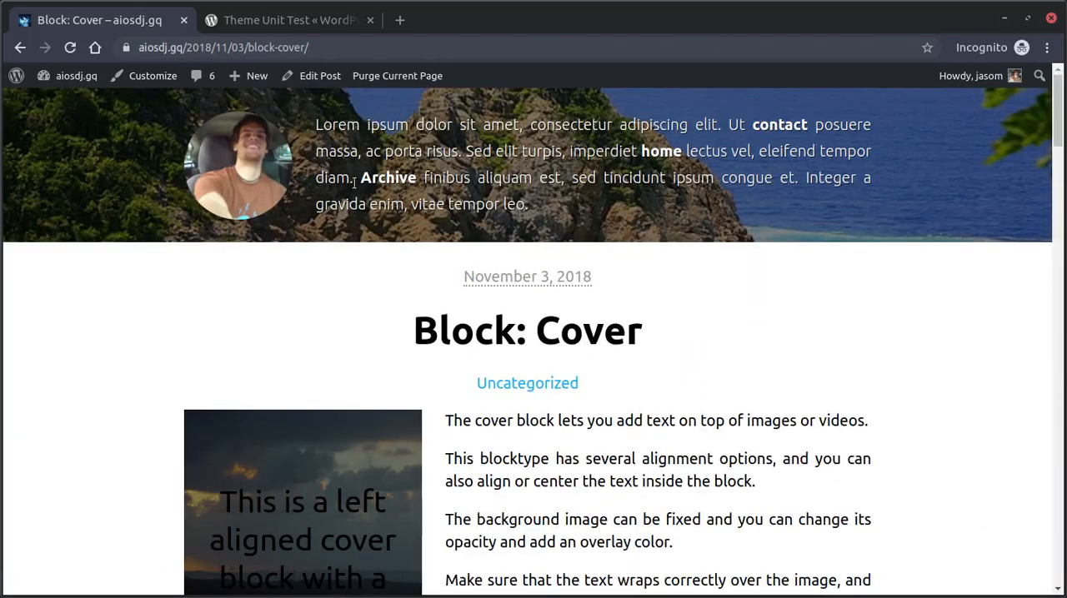
click(388, 179)
scroll(453, 425, down, 8)
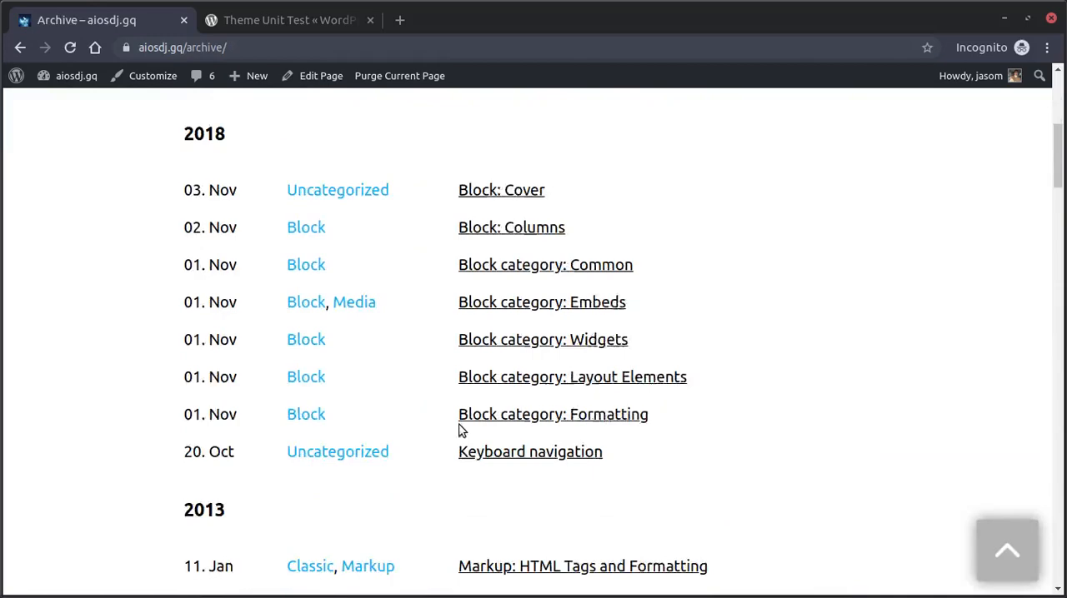
scroll(454, 425, down, 6)
scroll(453, 425, up, 14)
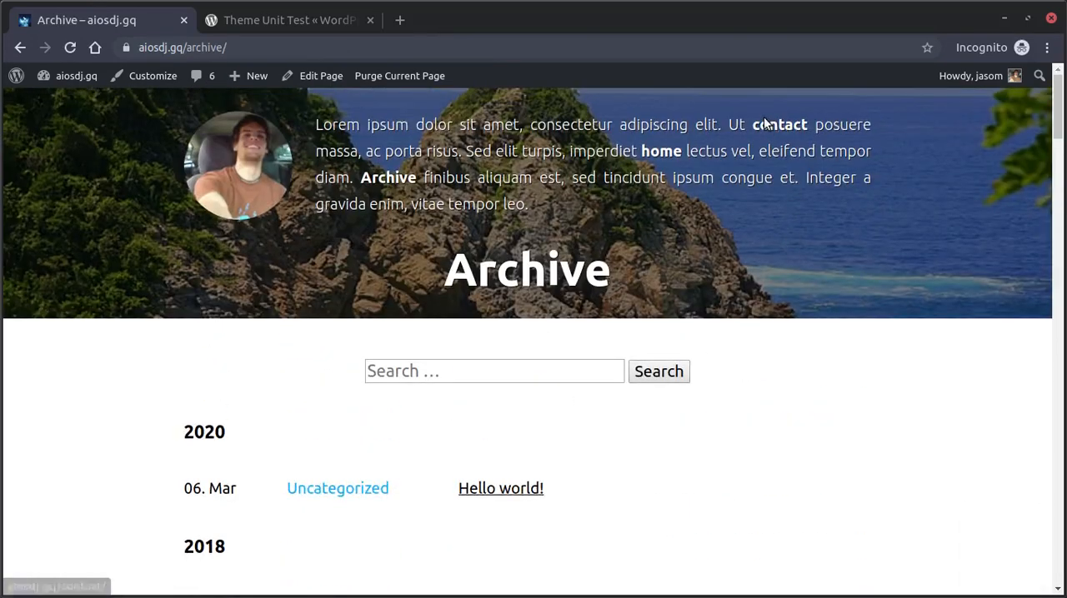
click(779, 117)
scroll(636, 367, down, 8)
scroll(636, 366, up, 8)
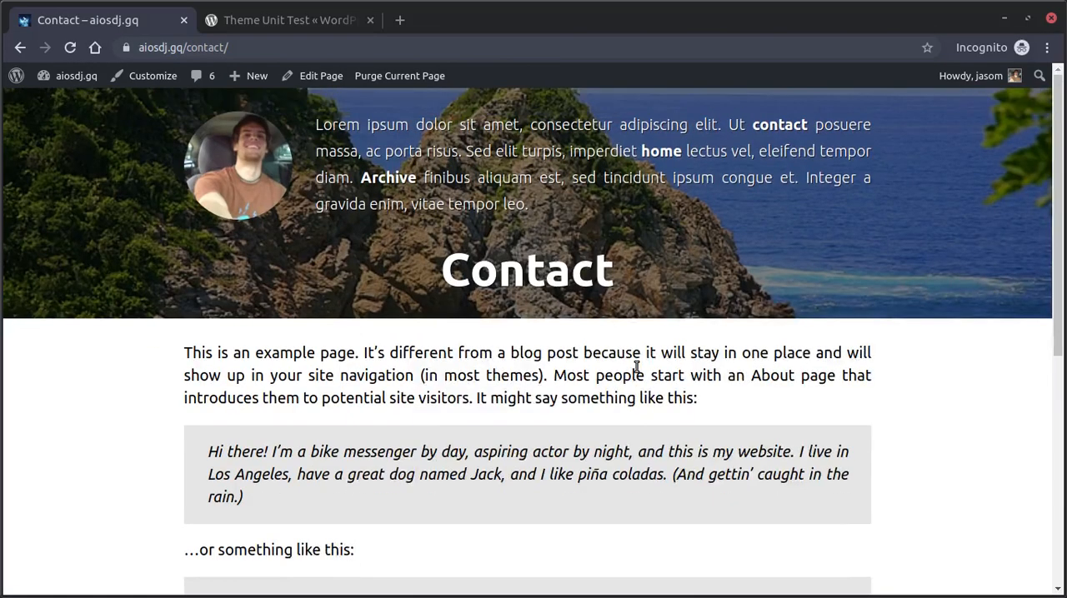